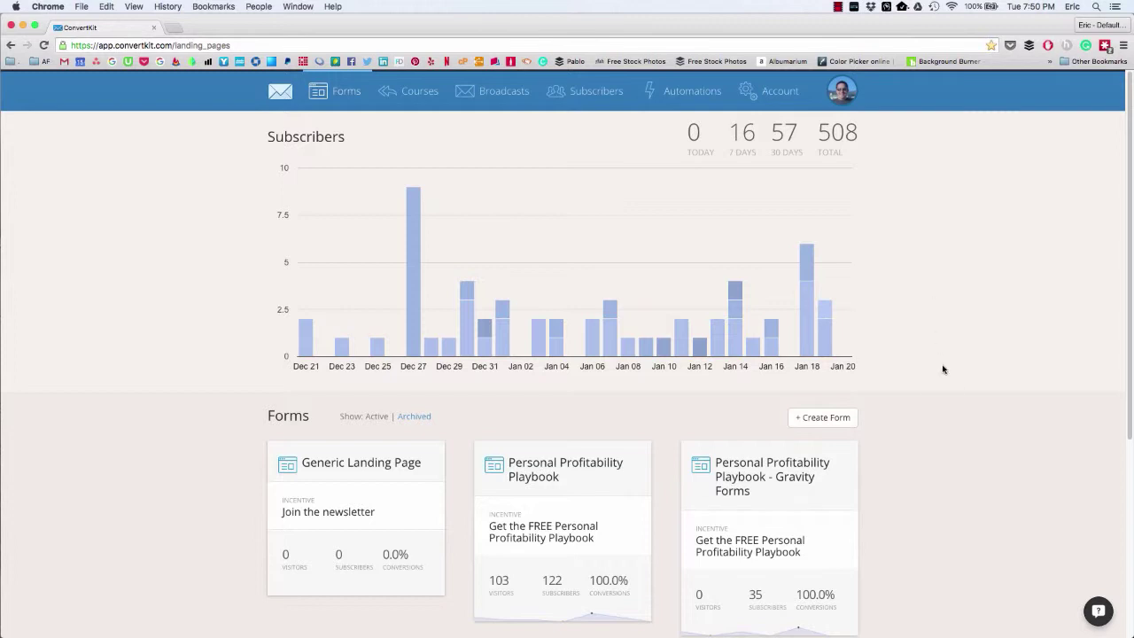
Step: Examine the daily sign-ups per form in the Subscribers chart, including Dec 27, Jan 15 and Jan 18
click(278, 94)
mouse_move(409, 244)
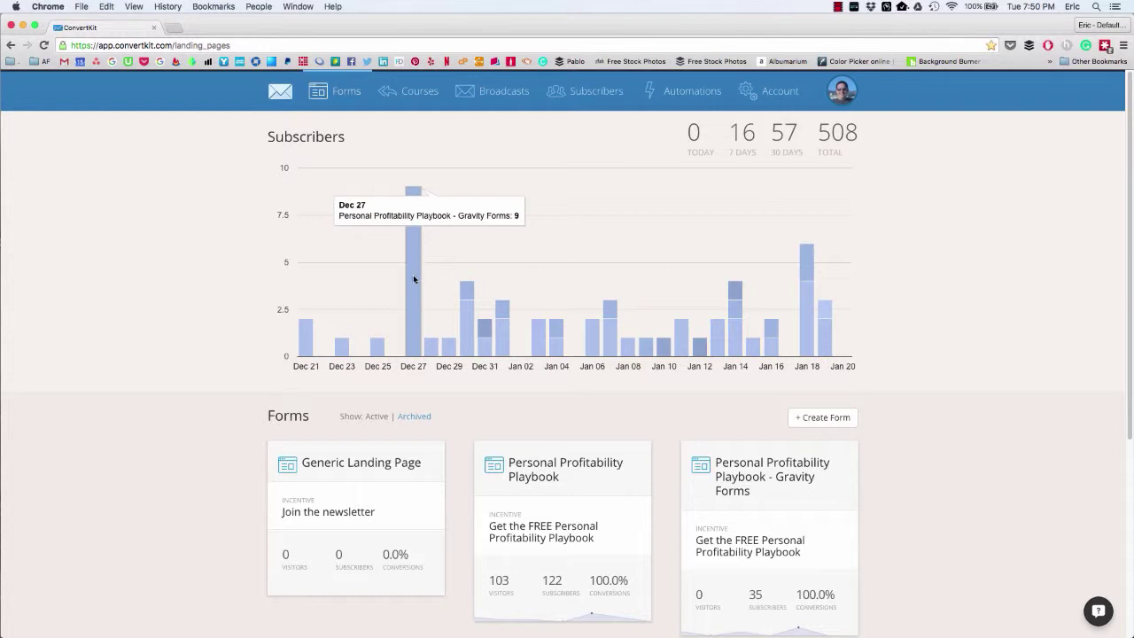
mouse_move(382, 354)
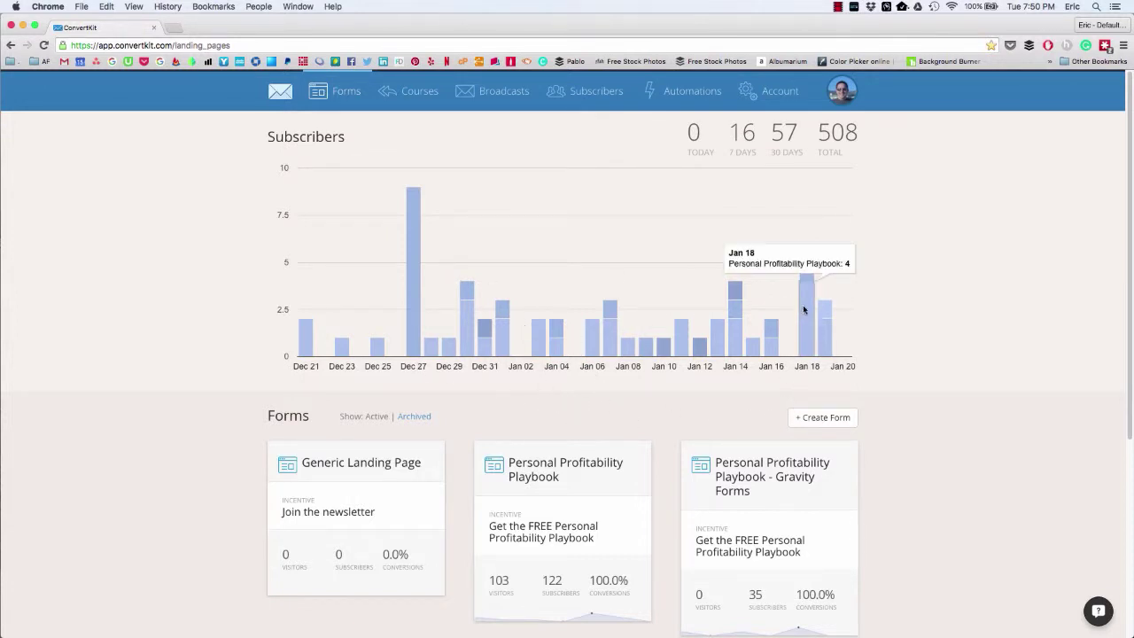
mouse_move(826, 324)
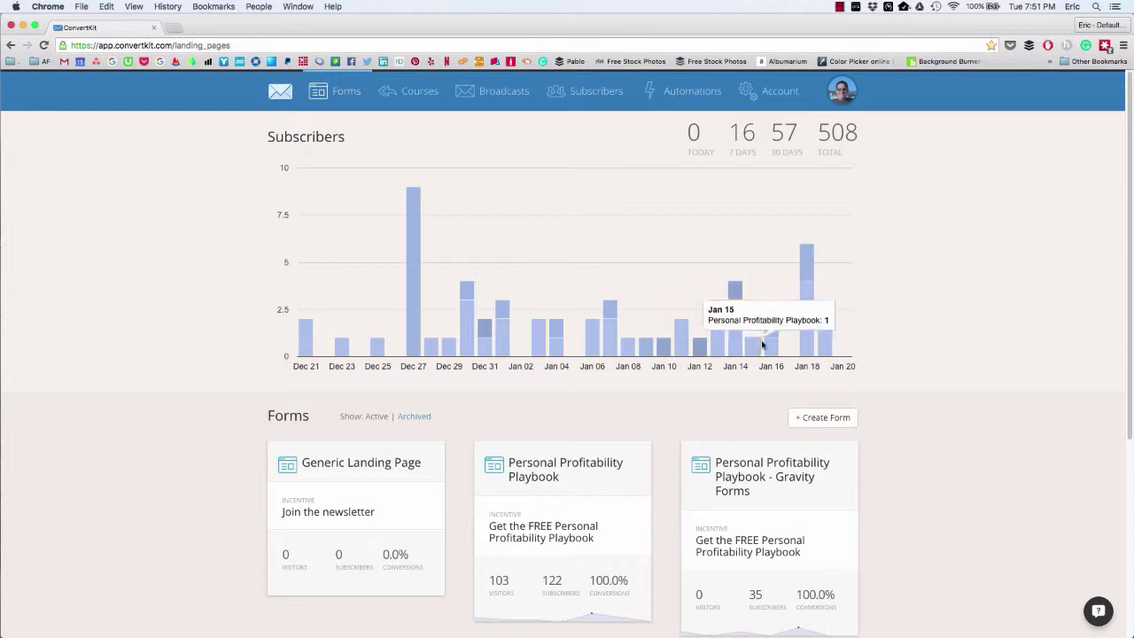
mouse_move(732, 327)
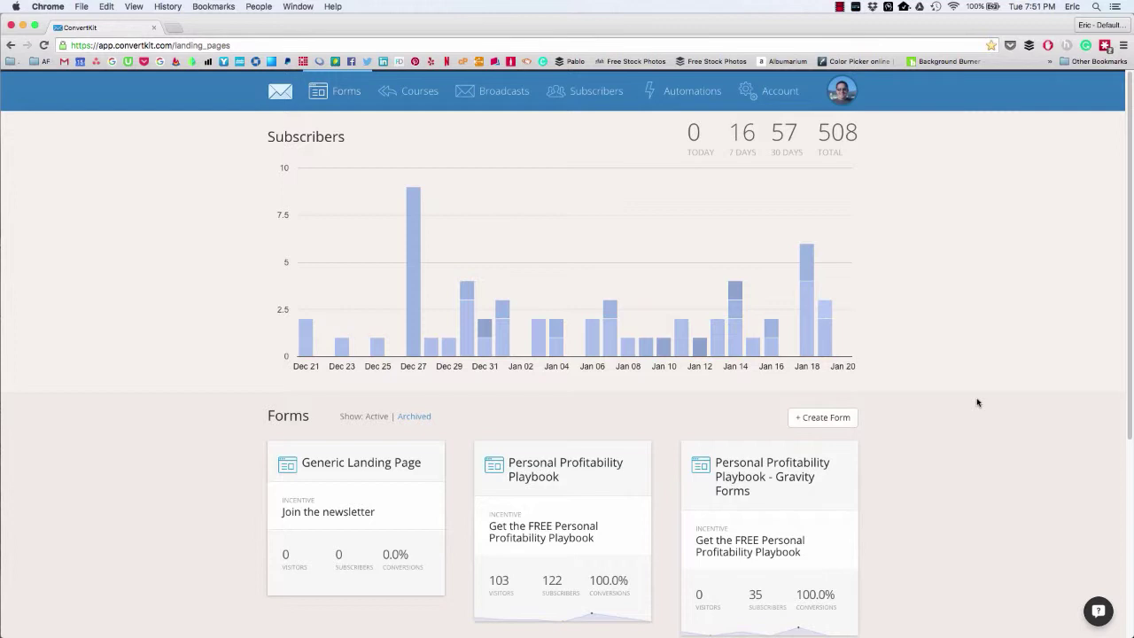
Step: Search for "personalprofitability.com travel hacking" in a new browser tab and open The Complete Beginner Guide to Travel Hacking
click(173, 27)
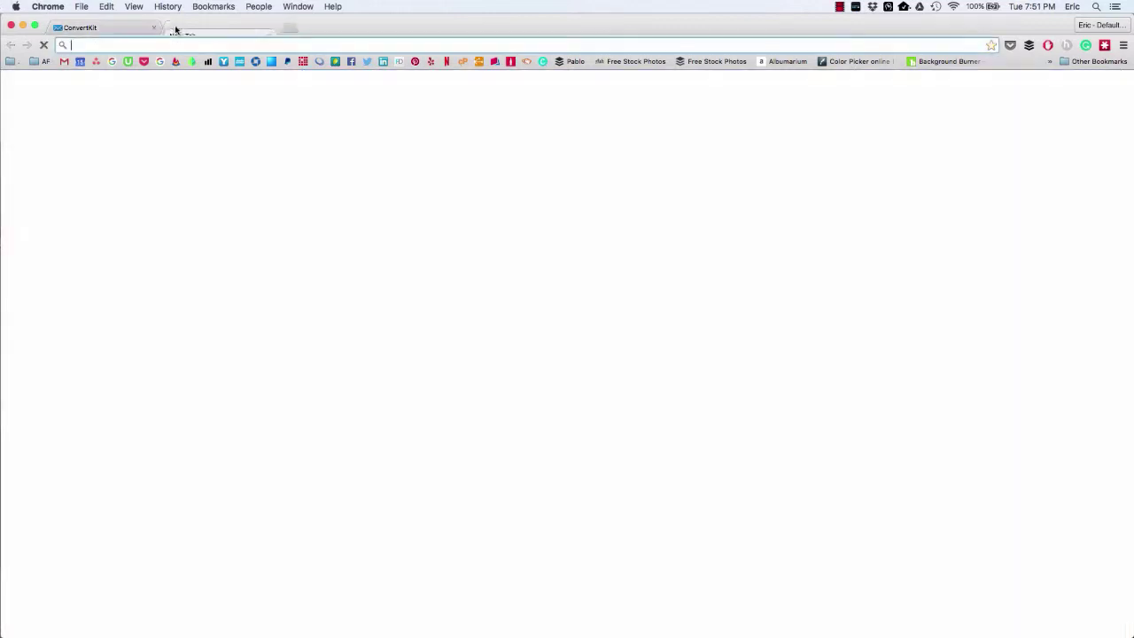
text(person)
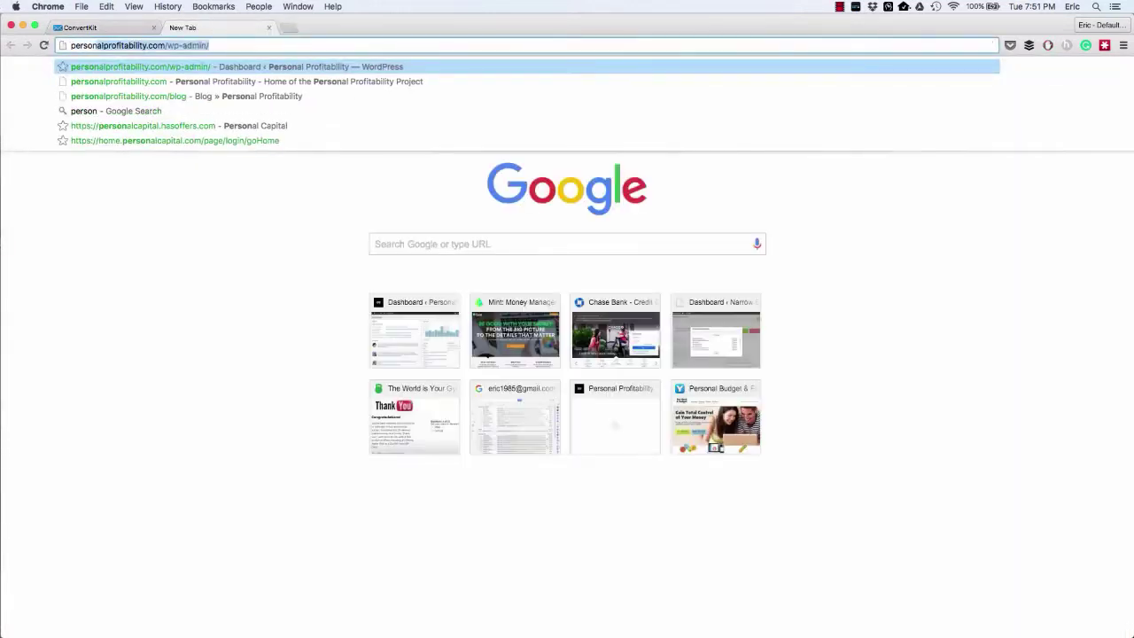
text(al pro)
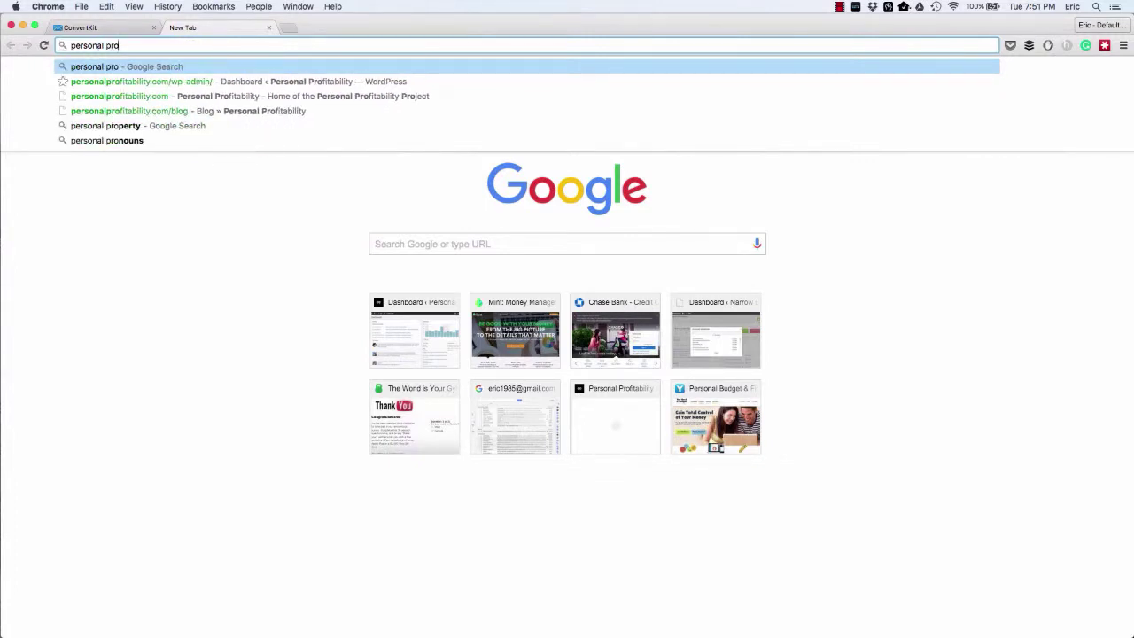
text(fit)
key(BackSpace)
key(BackSpace)
key(BackSpace)
key(BackSpace)
key(BackSpace)
key(BackSpace)
key(BackSpace)
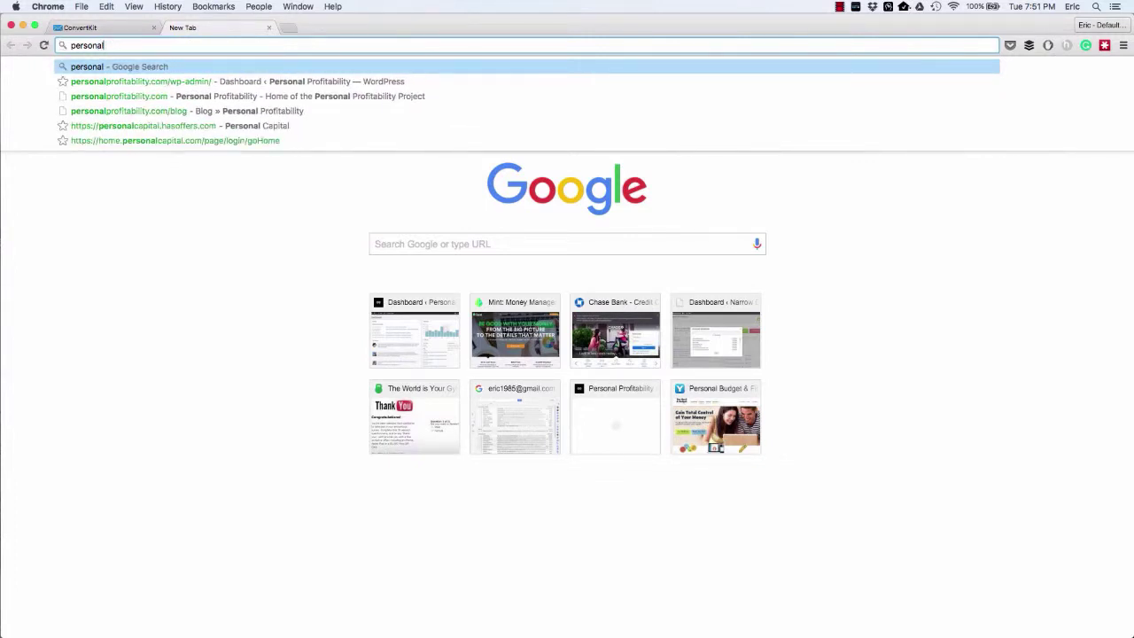
text(profitability.)
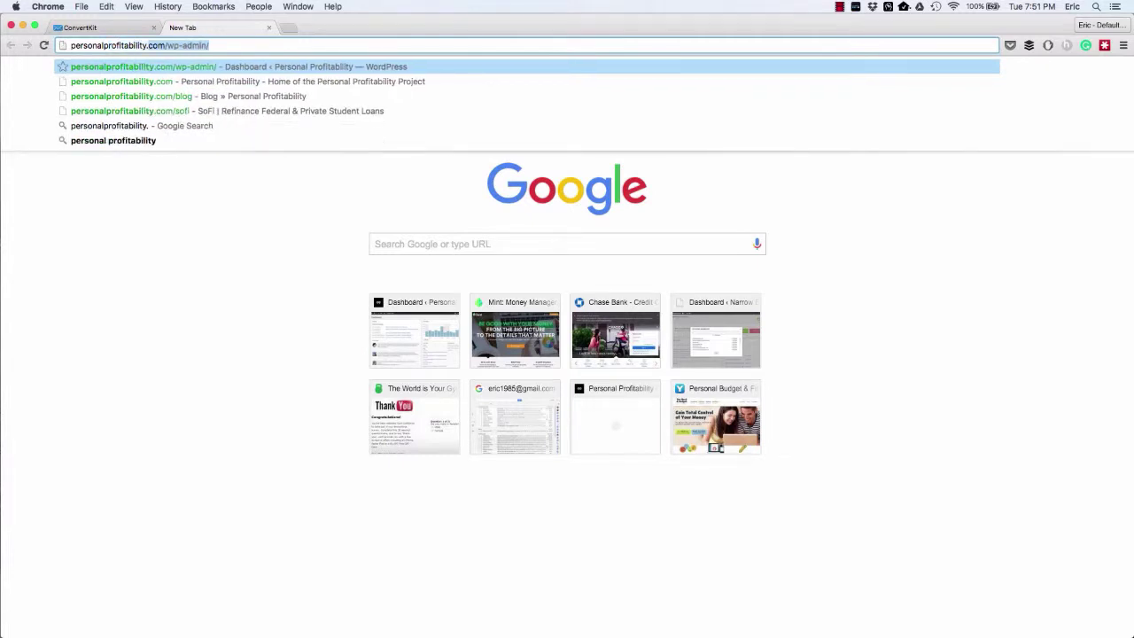
text(com travel hacking)
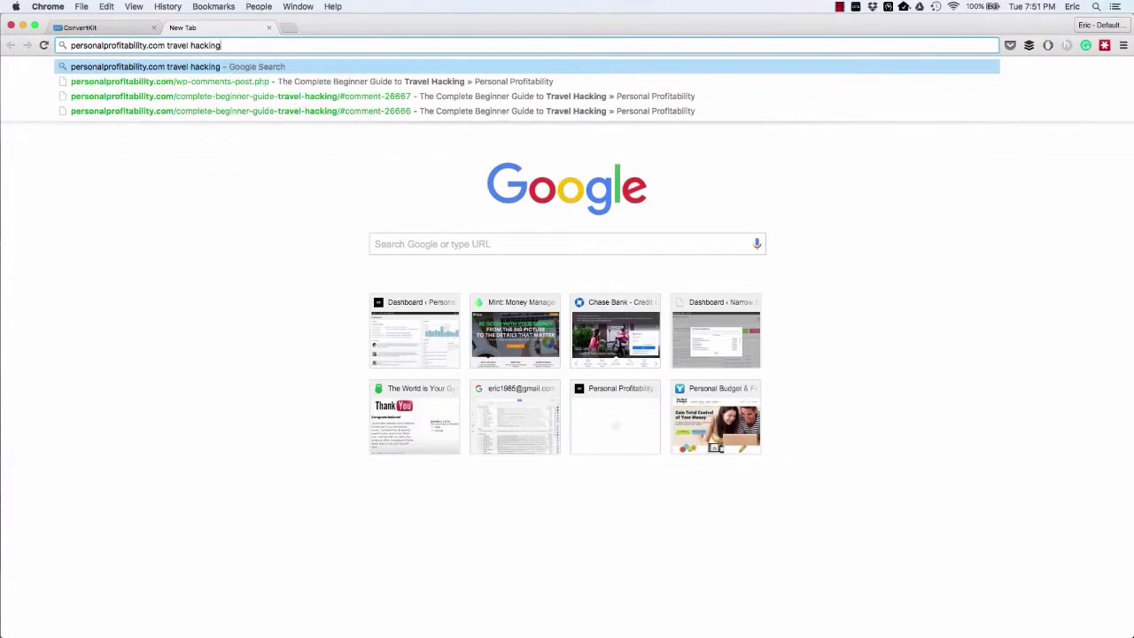
key(Return)
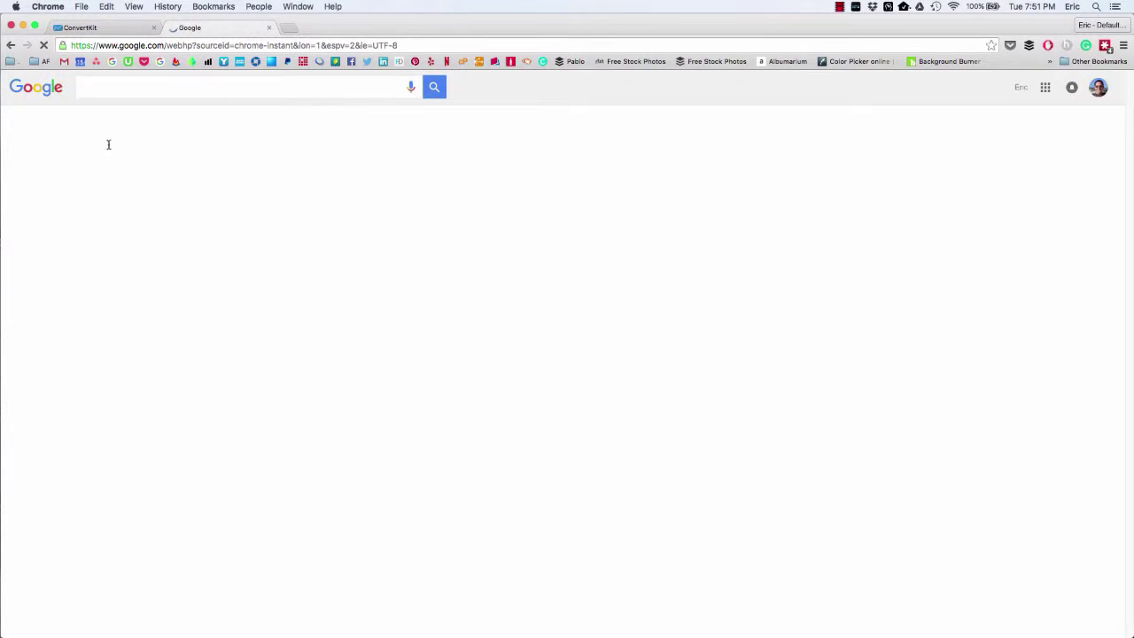
click(267, 186)
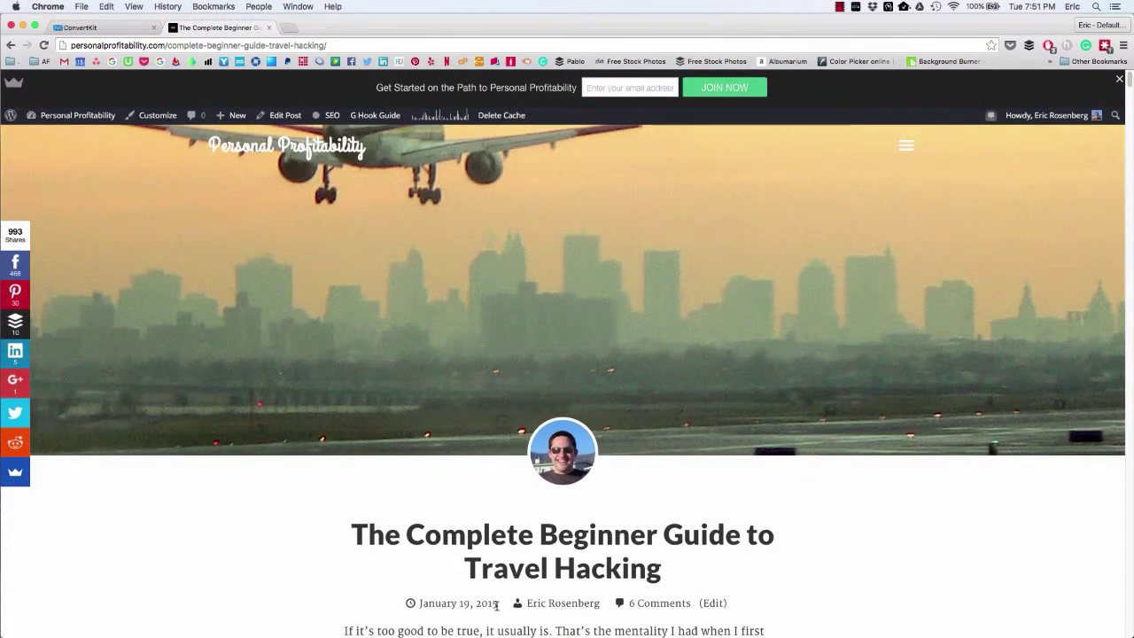
Step: Trigger the exit pop-up for joining the Personal Profitability Project on the post and dismiss it
click(1032, 6)
click(1032, 6)
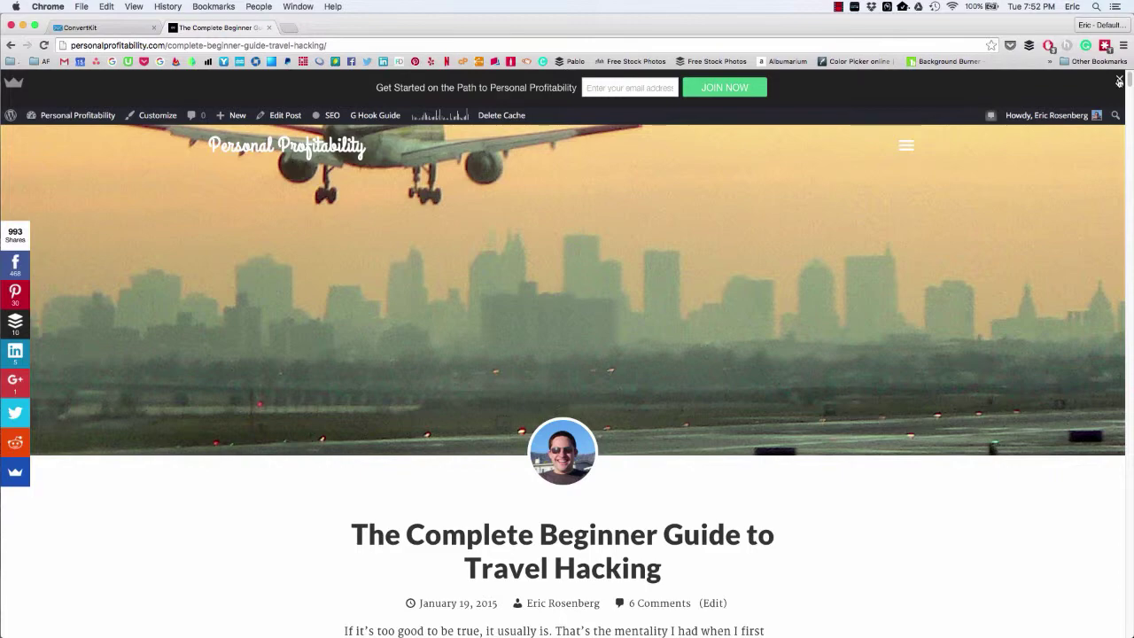
mouse_move(1128, 80)
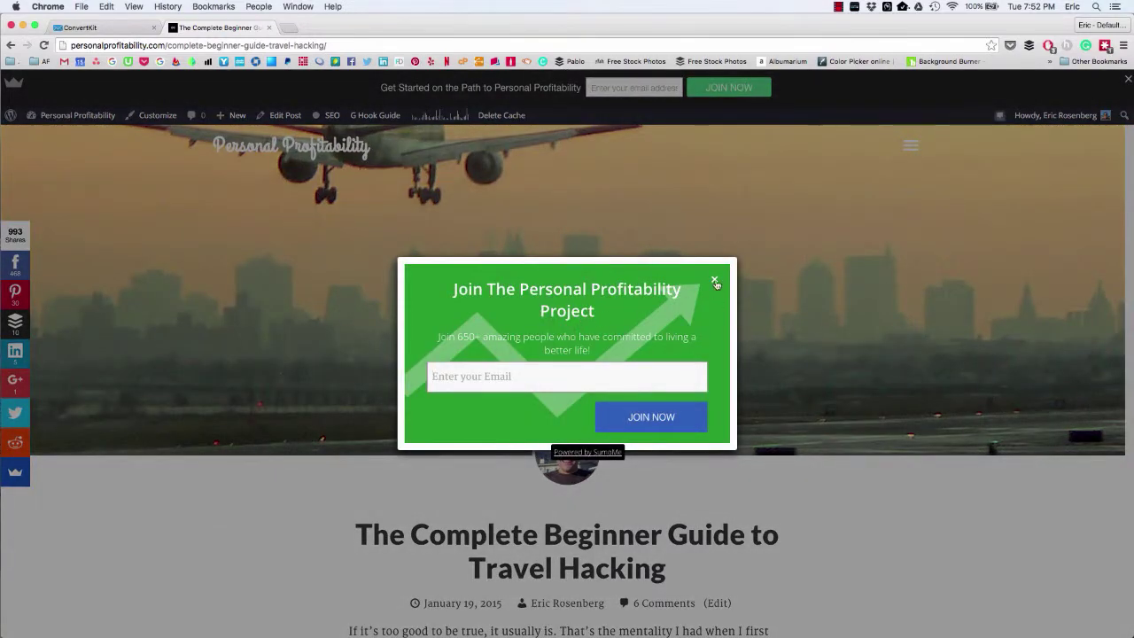
click(716, 284)
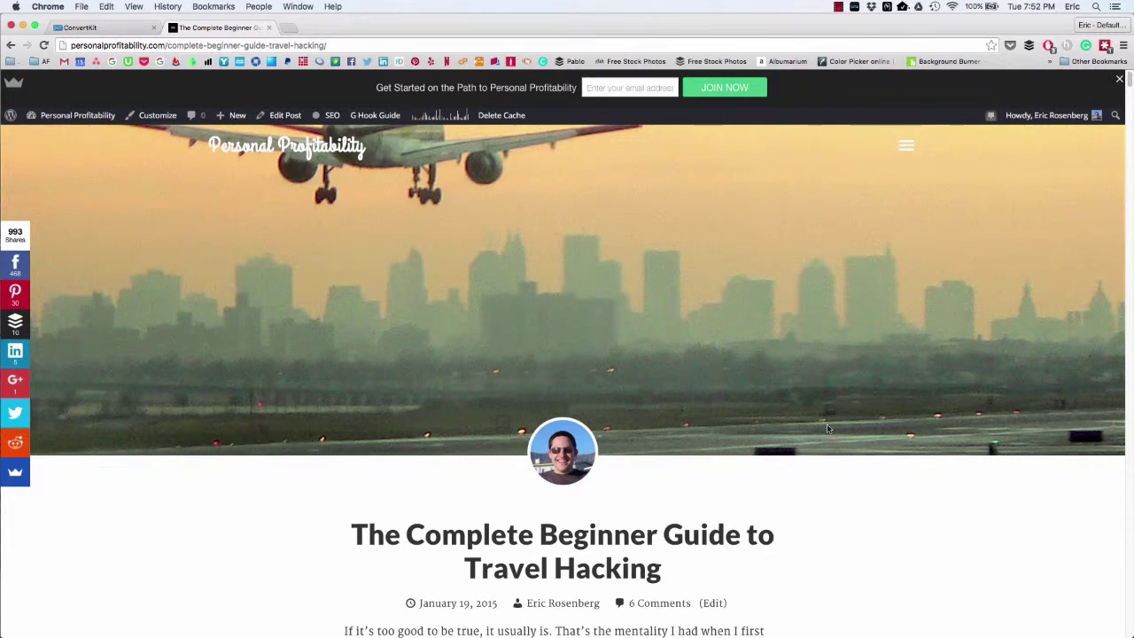
Step: Examine the embedded Travel Hacking Resource Workbook sign-up form above the post's Credit Card Churning section
scroll(827, 429, down, 5)
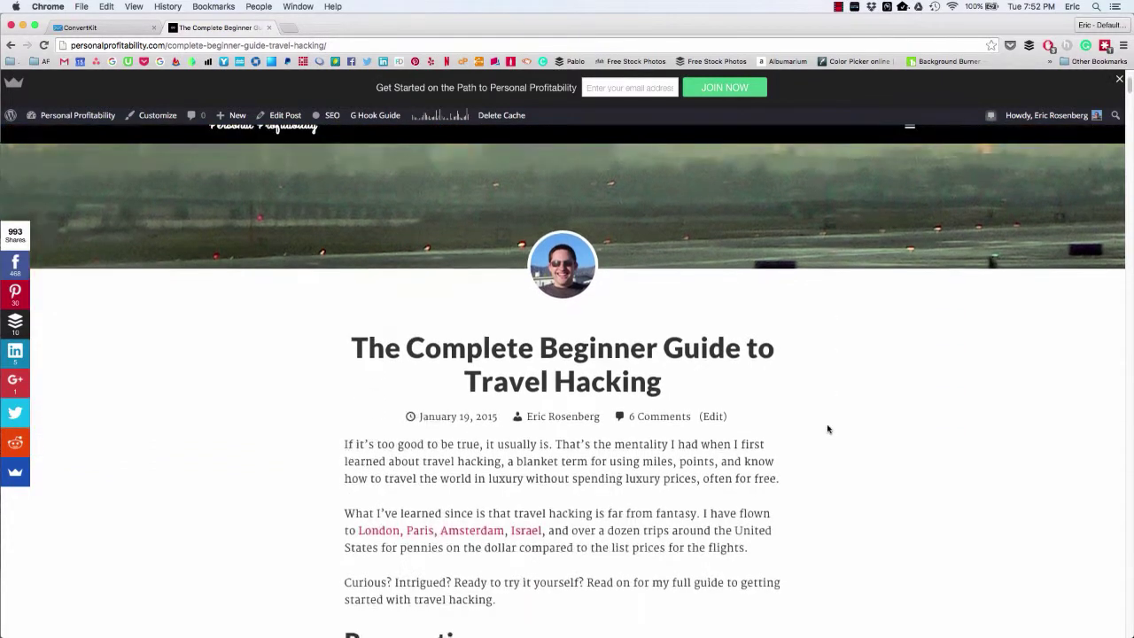
scroll(827, 429, down, 10)
scroll(827, 429, down, 15)
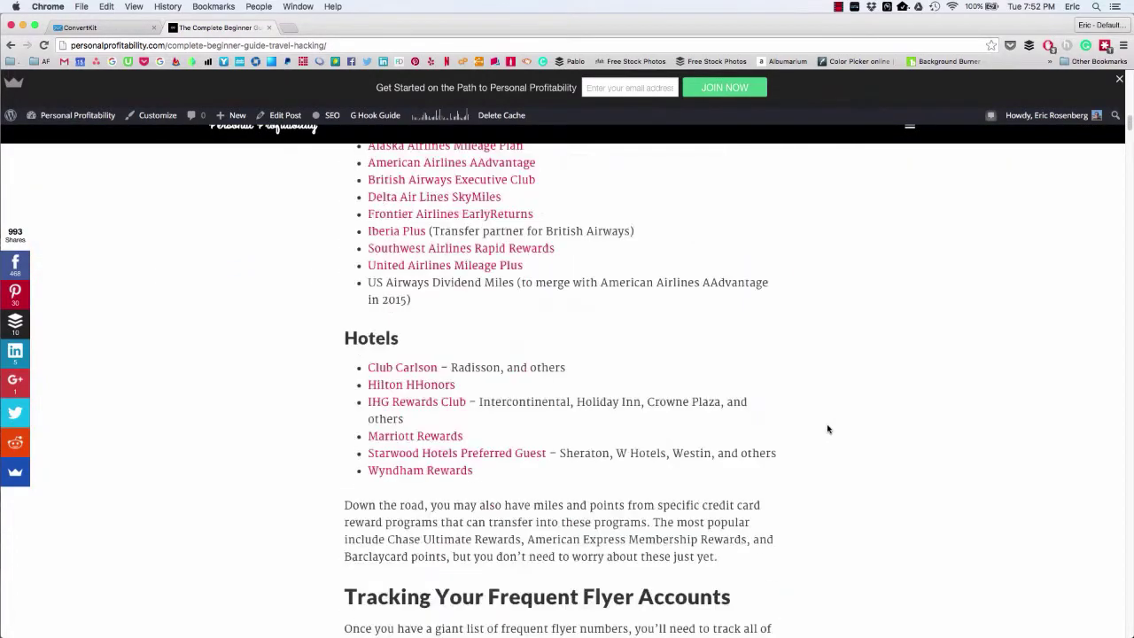
scroll(827, 428, down, 20)
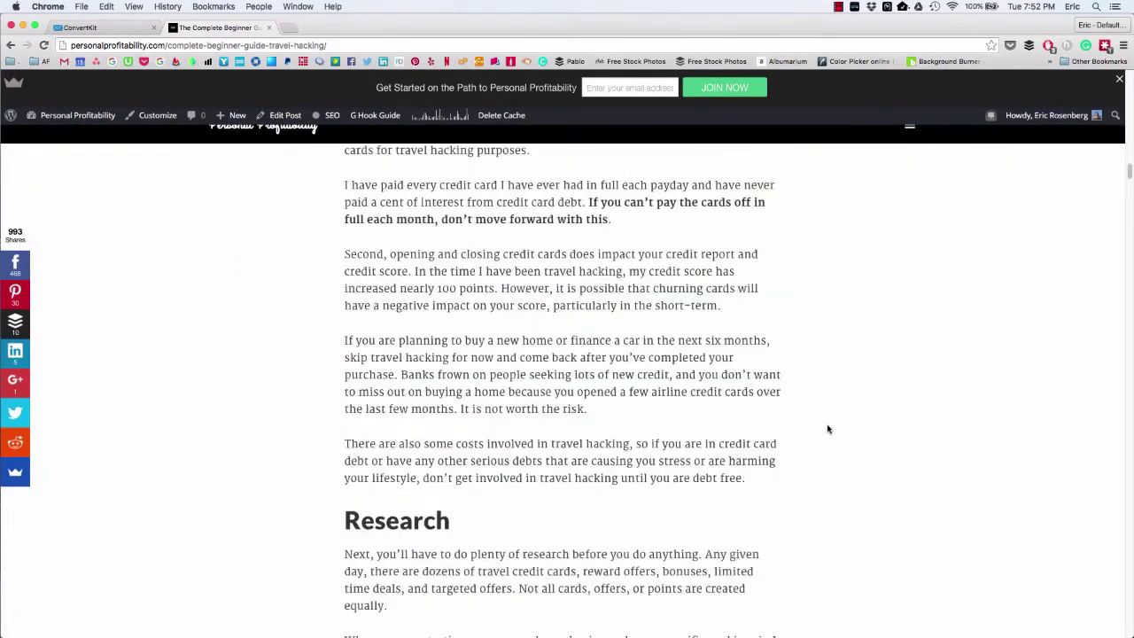
scroll(828, 429, down, 15)
scroll(827, 428, up, 5)
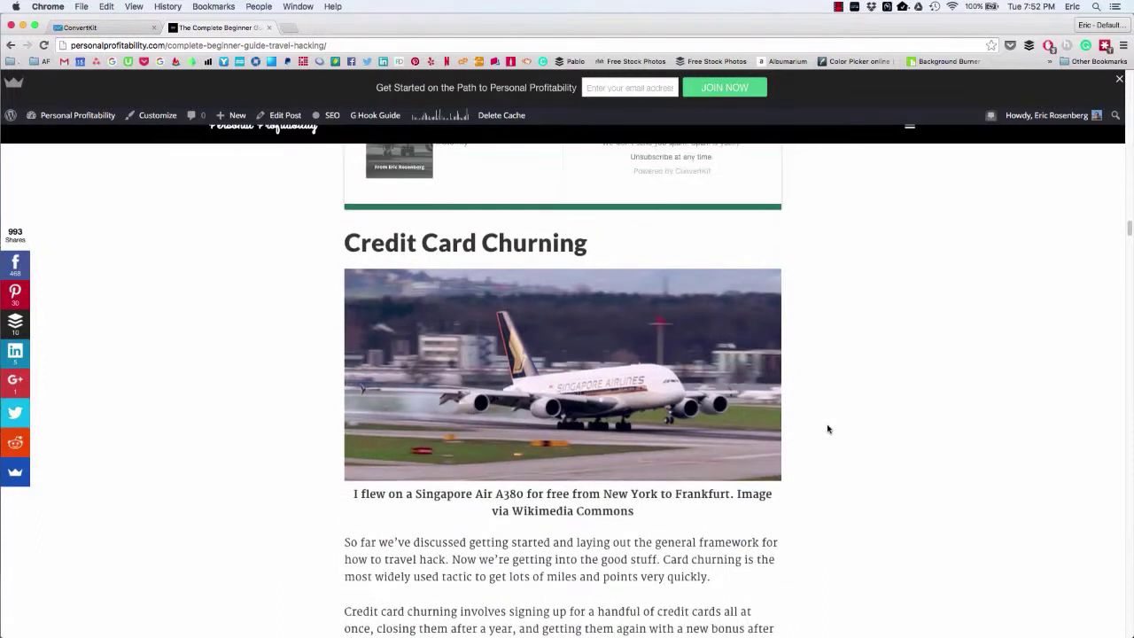
scroll(827, 428, up, 2)
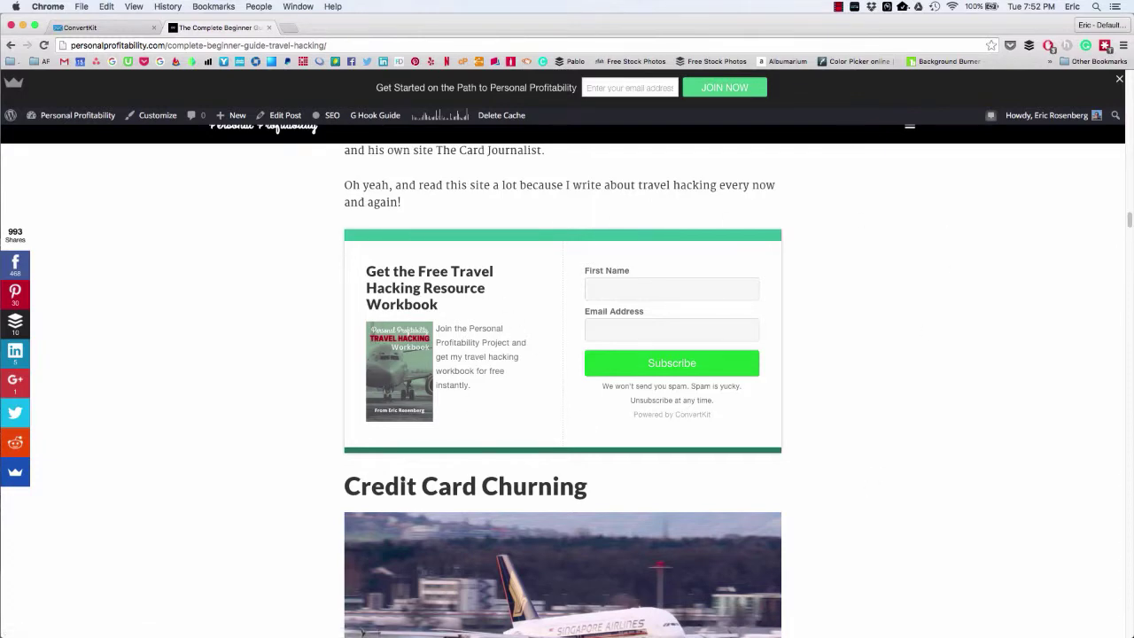
Step: Examine the workbook sign-up form embedded at the end of the travel hacking post
scroll(842, 417, down, 10)
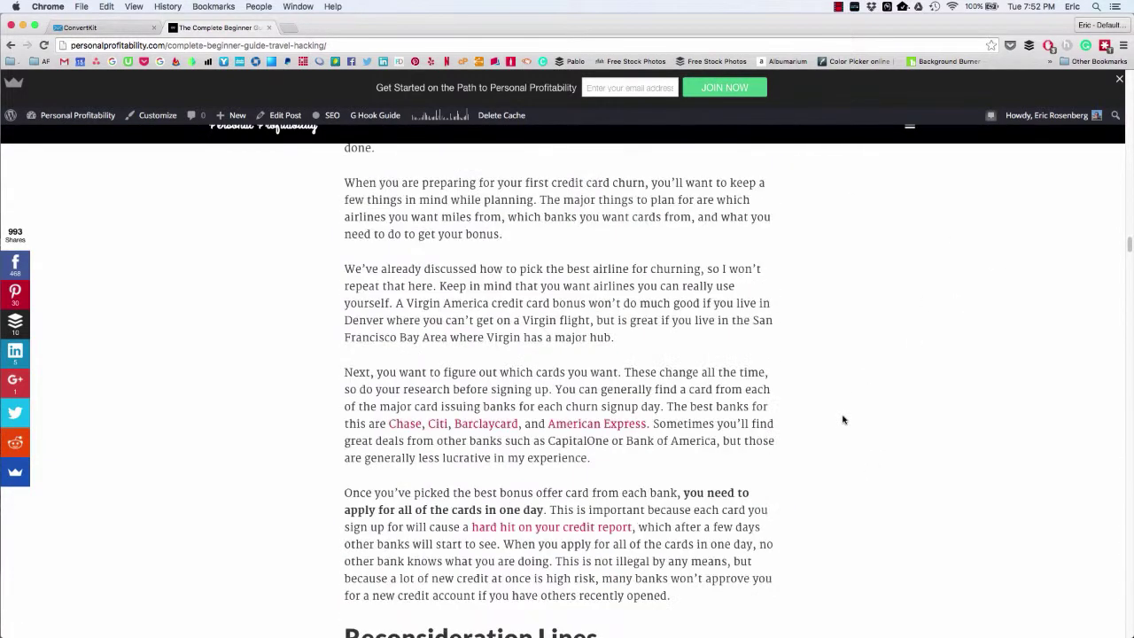
scroll(843, 419, down, 20)
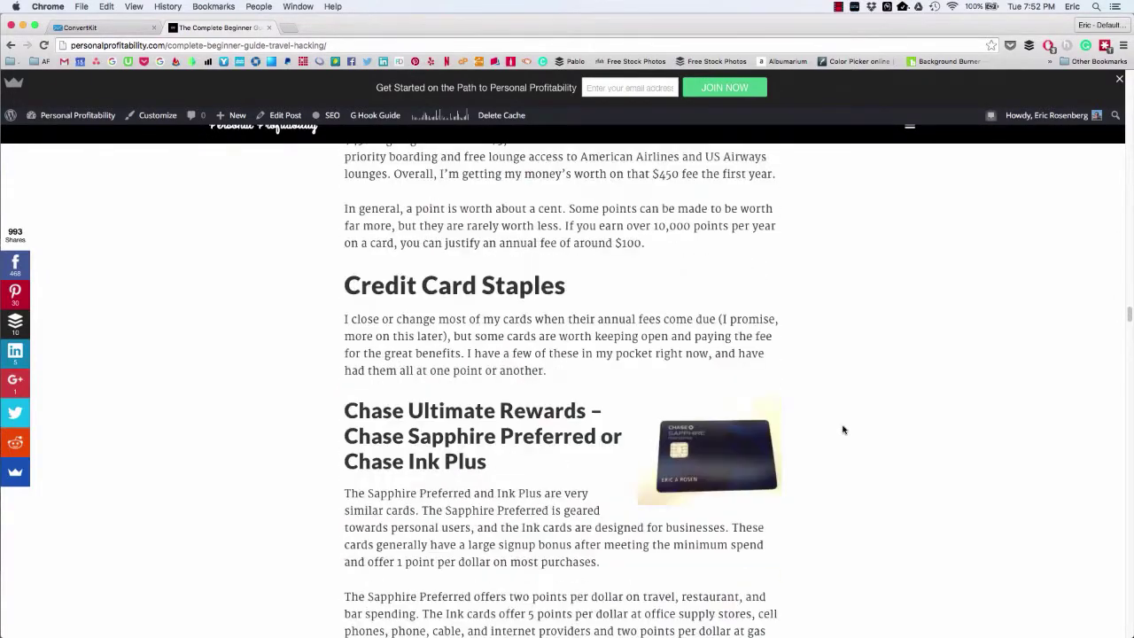
scroll(842, 430, down, 20)
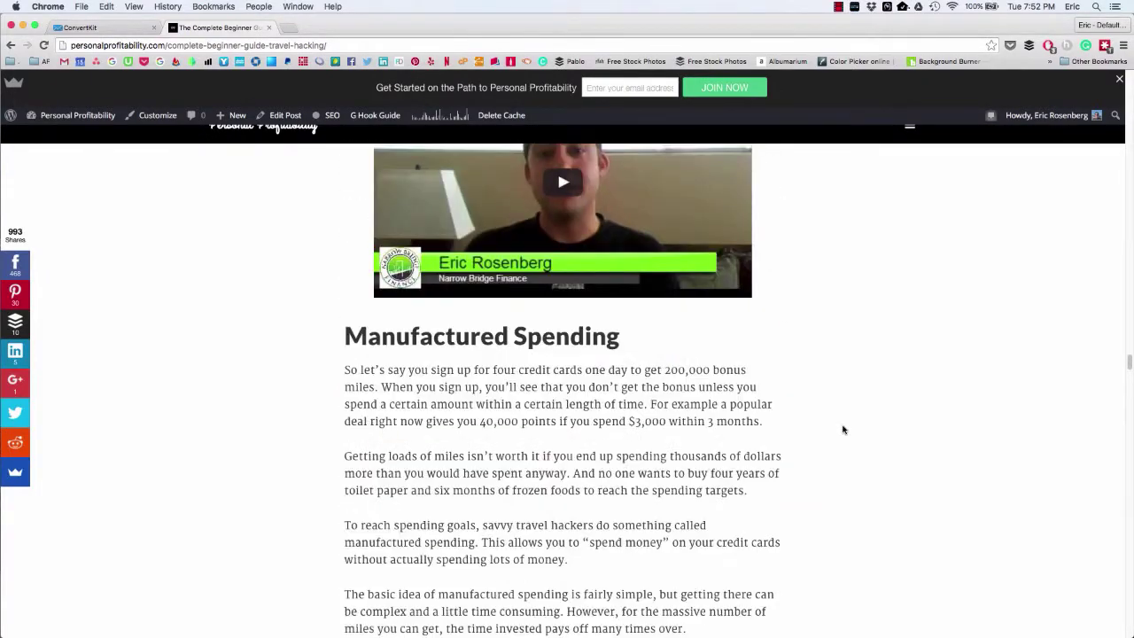
scroll(843, 429, down, 20)
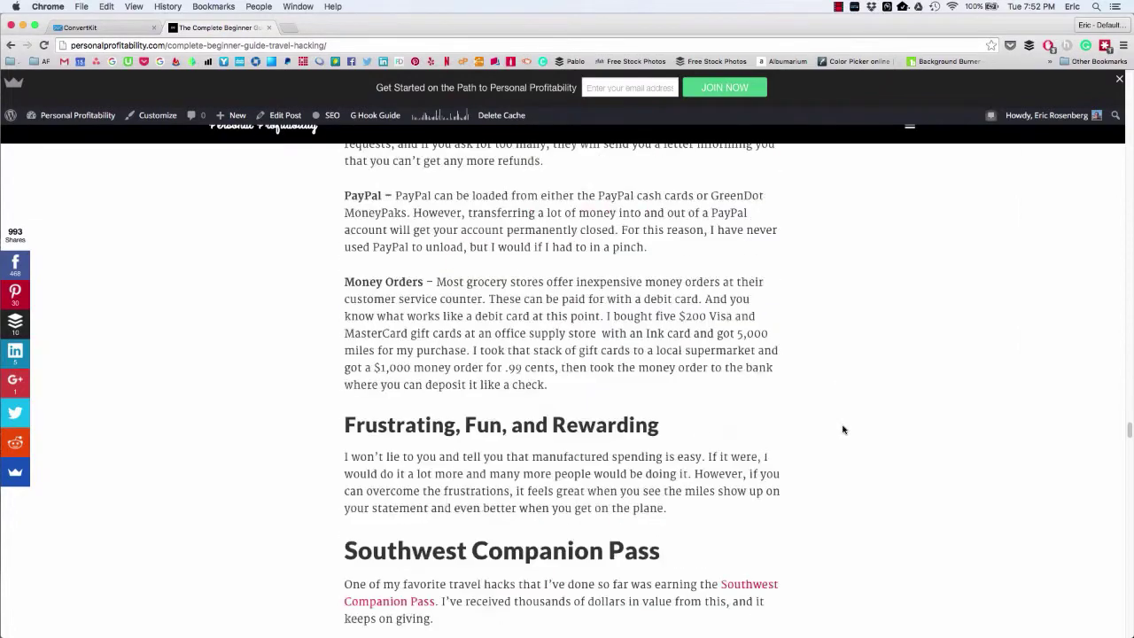
scroll(842, 429, down, 20)
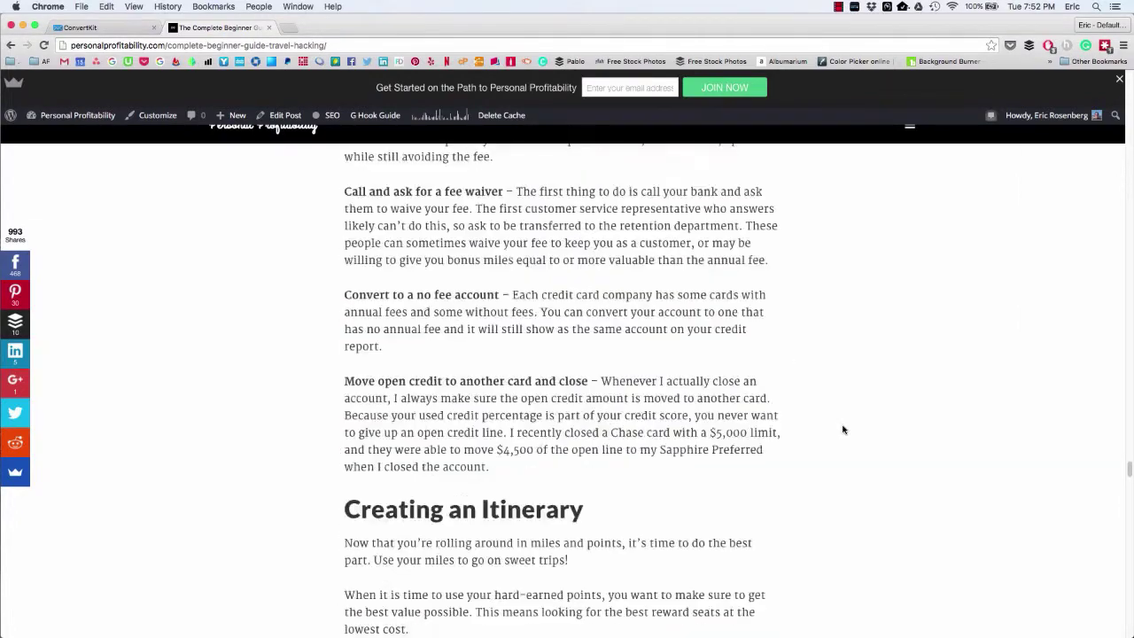
scroll(842, 430, down, 15)
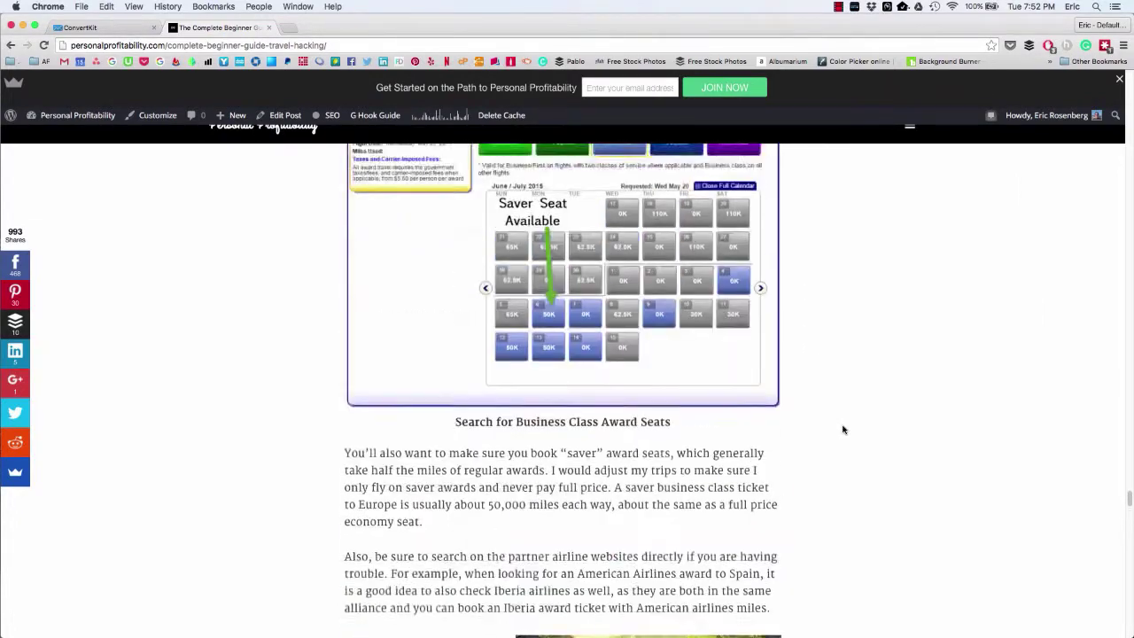
scroll(843, 430, down, 20)
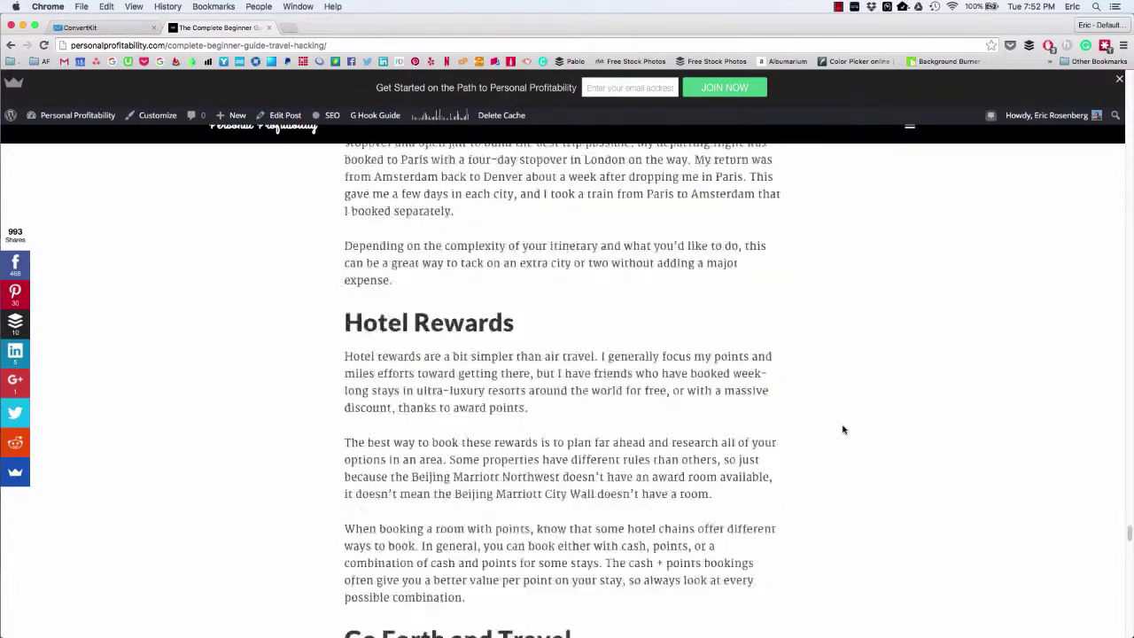
scroll(842, 430, down, 12)
scroll(842, 430, up, 4)
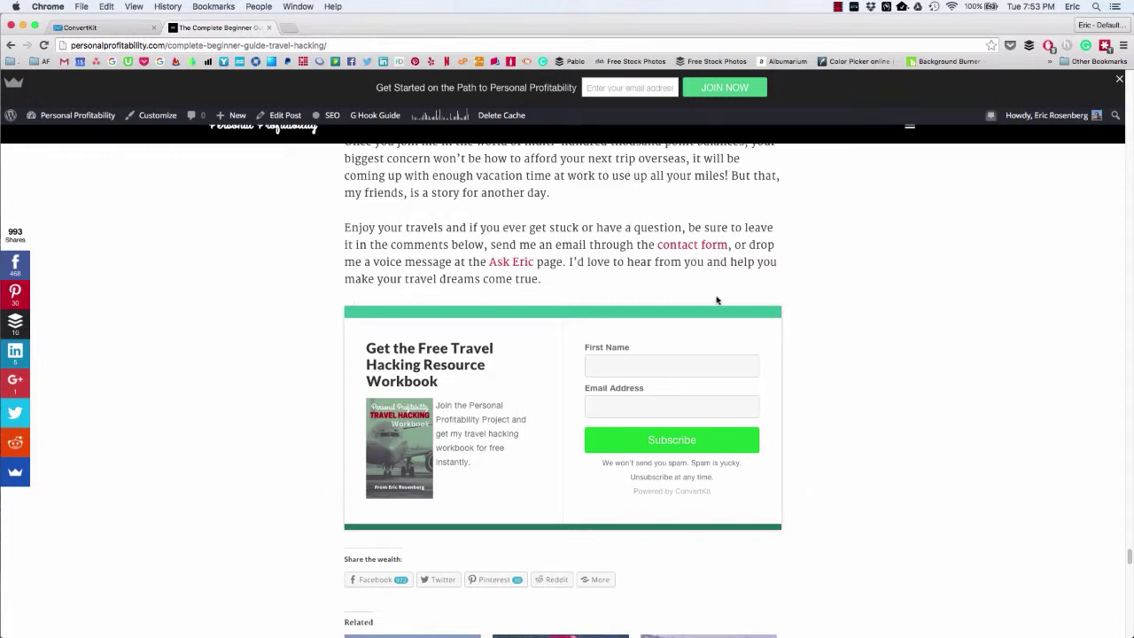
Step: Switch back to ConvertKit and review the visitors, subscribers and conversions of all active forms
click(126, 29)
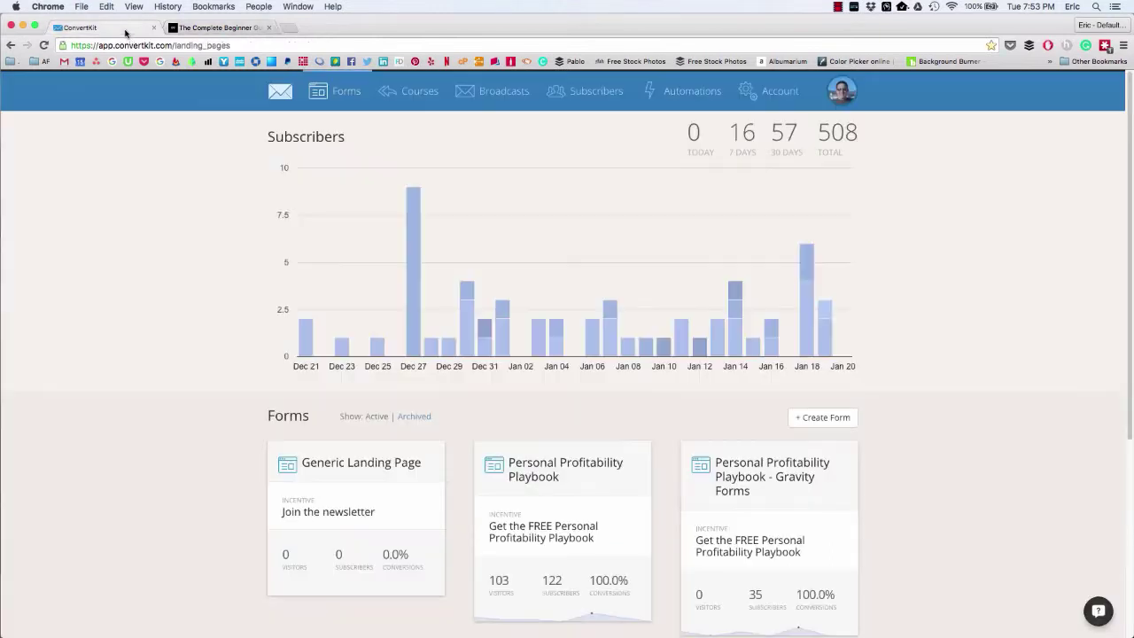
scroll(903, 500, down, 5)
scroll(904, 502, down, 2)
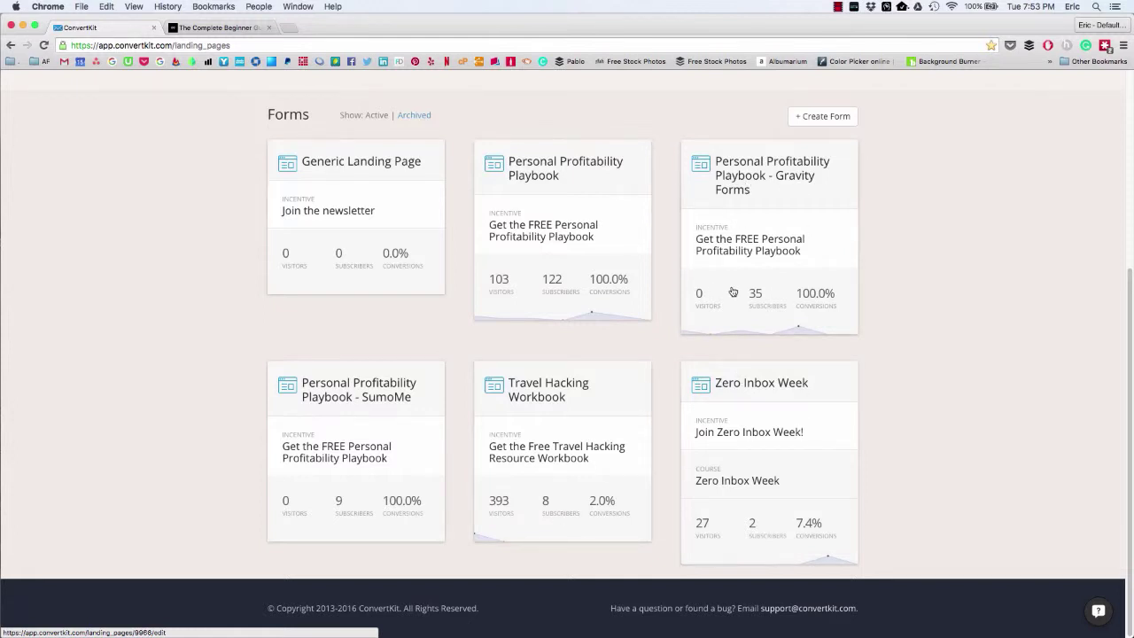
Step: Open the personalprofitability.com home page in place of the post and inspect its free guide sign-up form
click(217, 27)
mouse_move(24, 110)
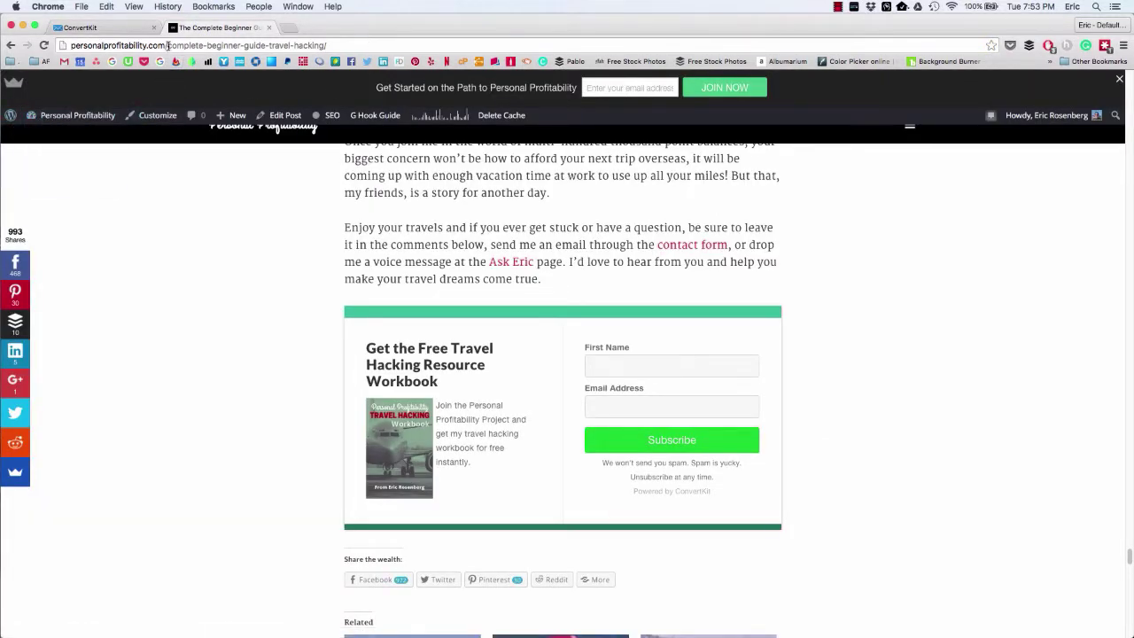
drag(167, 45, 368, 60)
key(BackSpace)
key(Return)
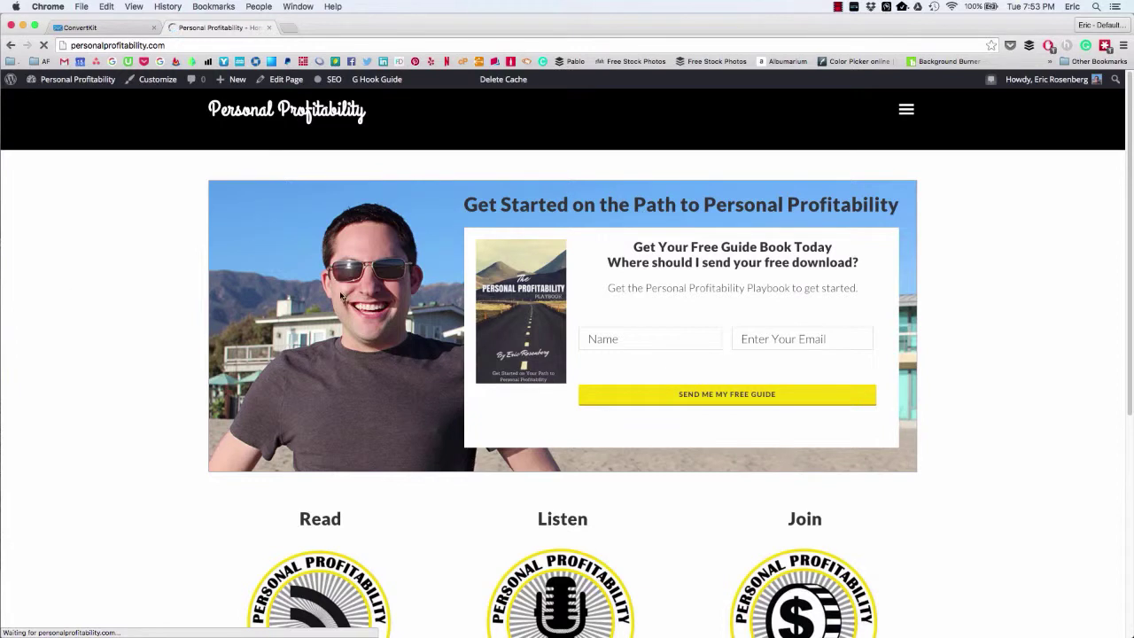
click(632, 342)
click(931, 343)
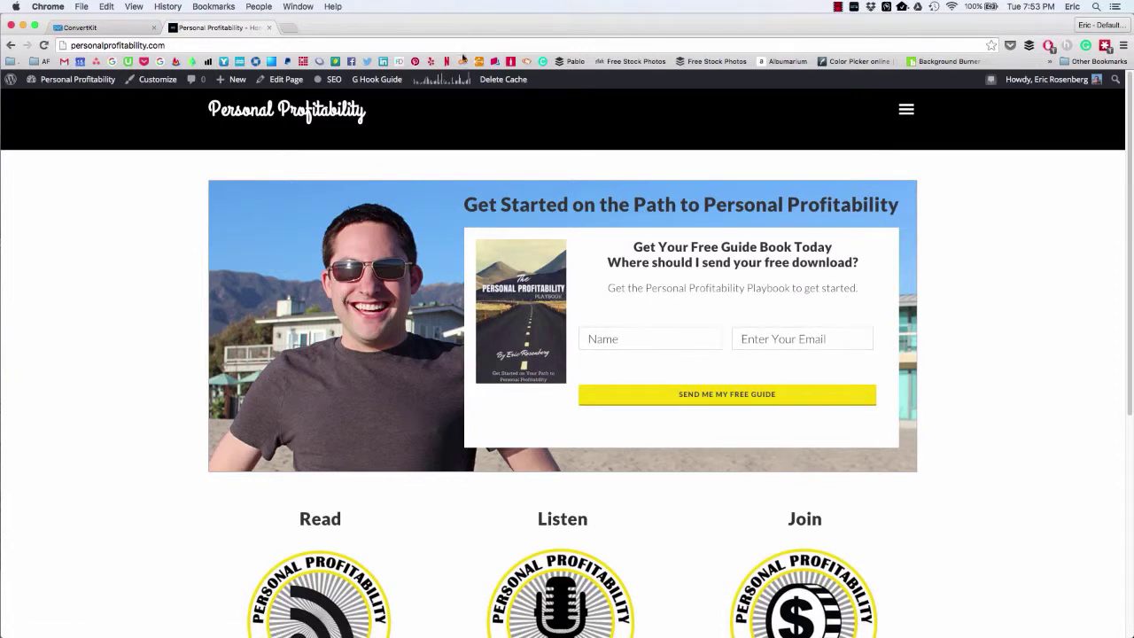
Step: Return to ConvertKit and open the Travel Hacking Workbook form for editing
click(89, 27)
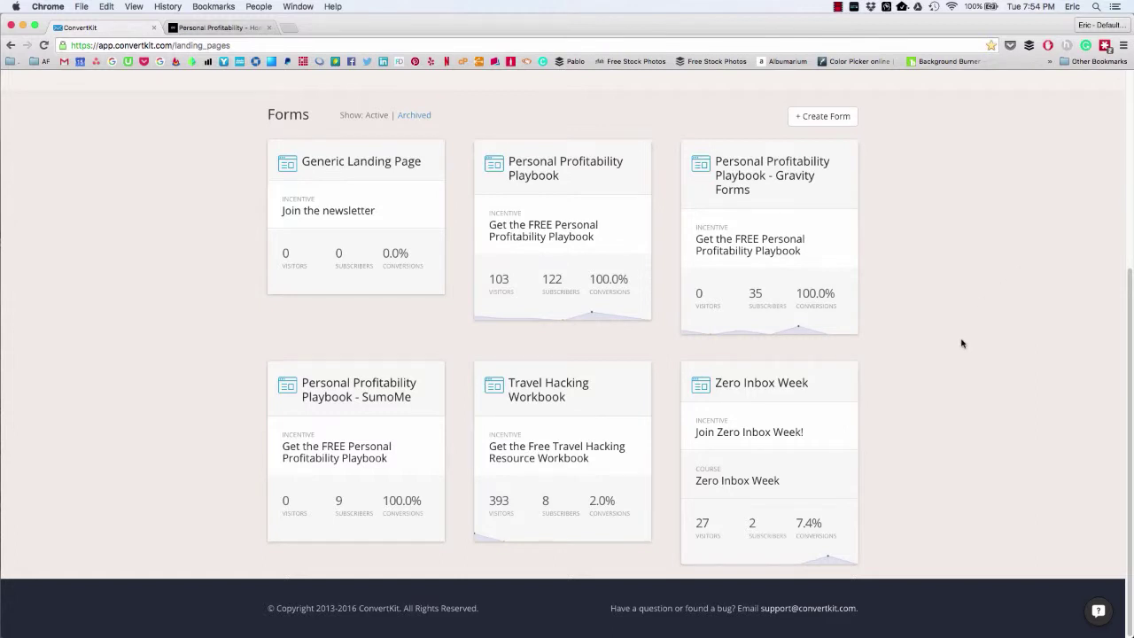
click(554, 391)
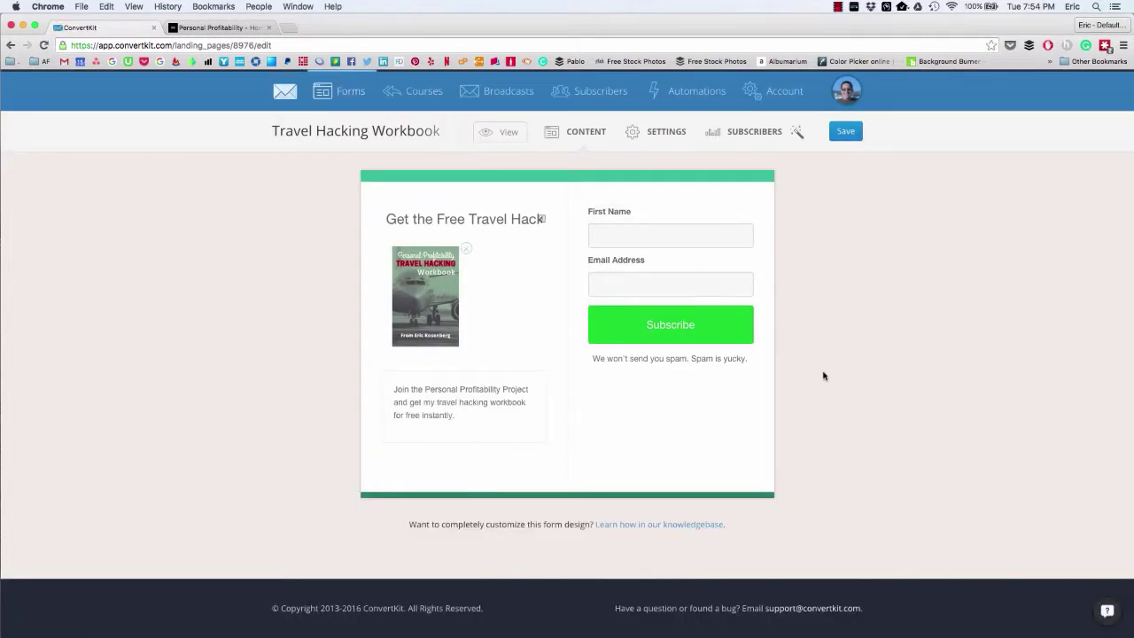
Step: Review the Travel Hacking Workbook form's main settings and its incentive email, including the full subject line and confirmation message
click(646, 139)
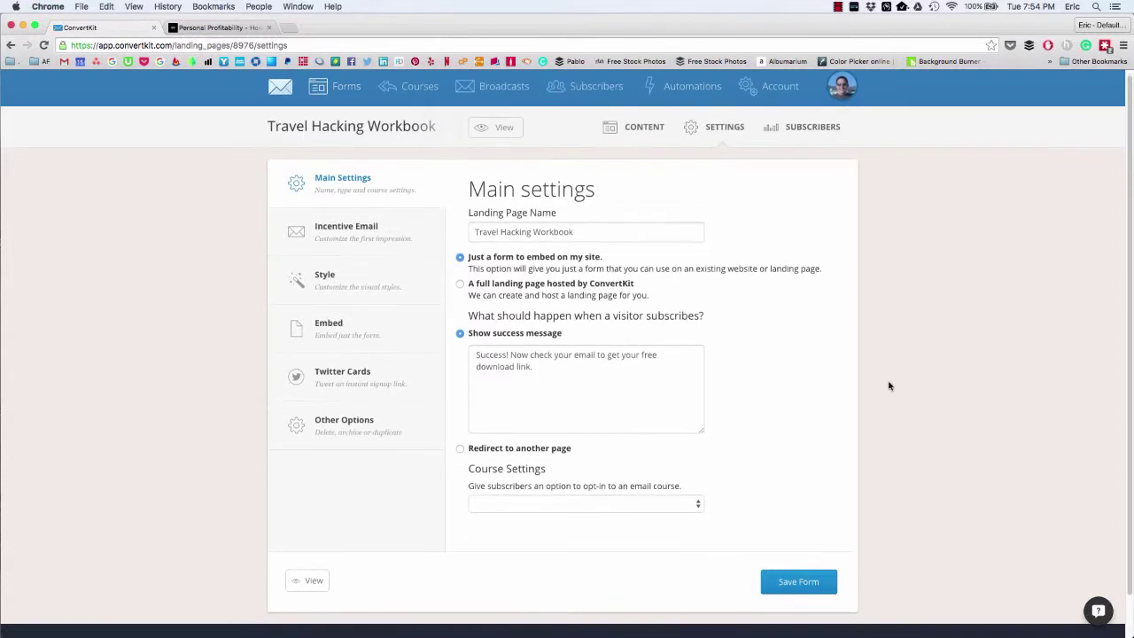
scroll(890, 385, down, 1)
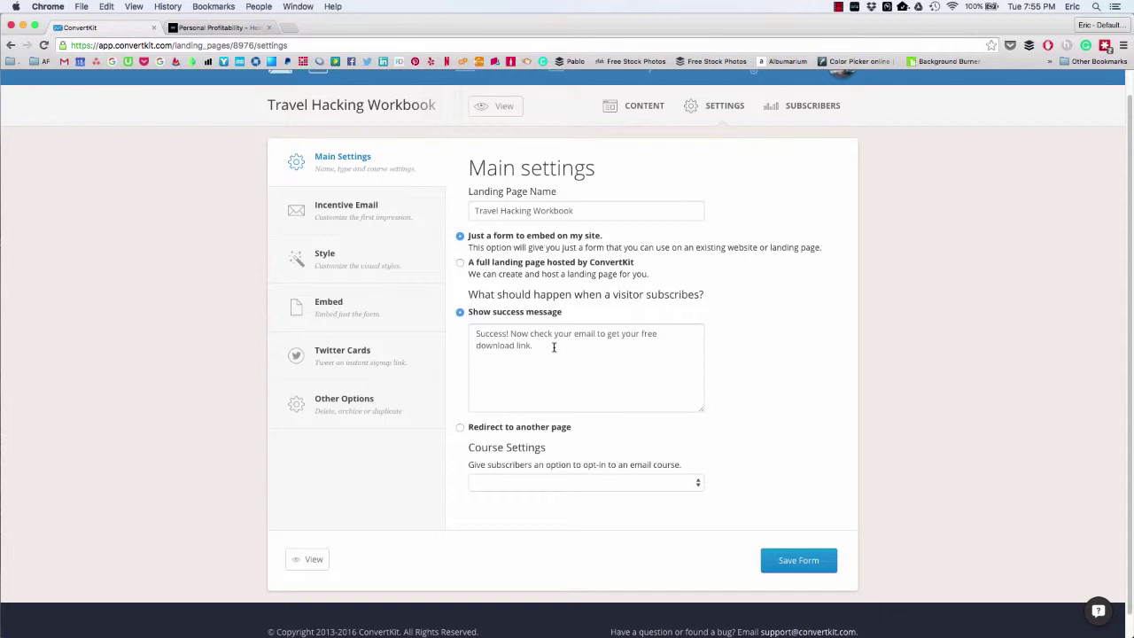
click(339, 210)
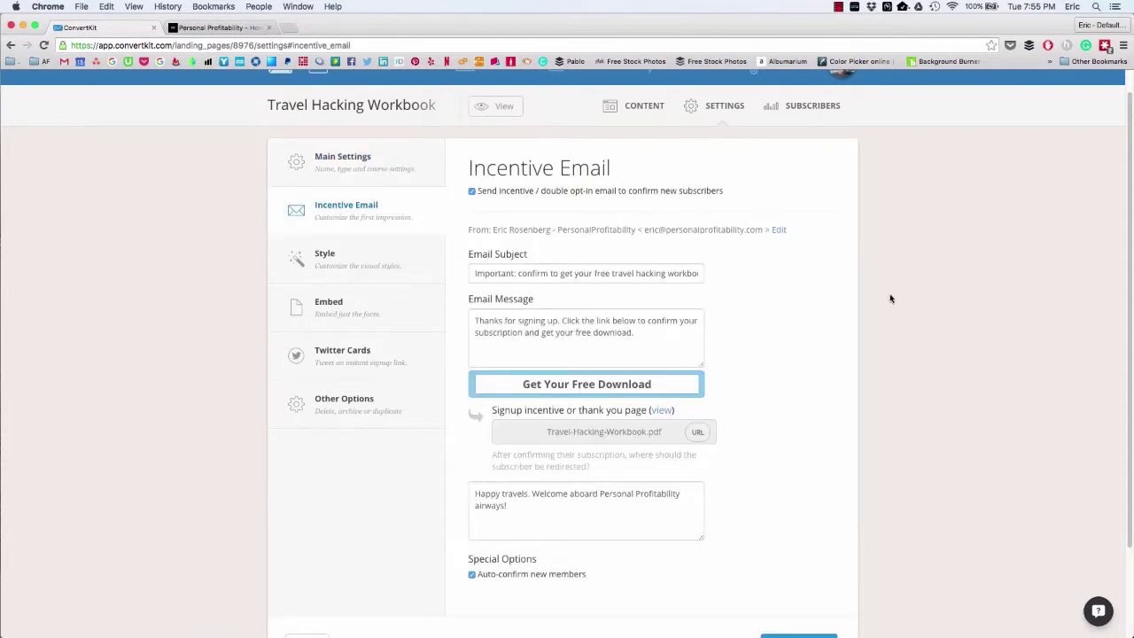
scroll(891, 298, down, 2)
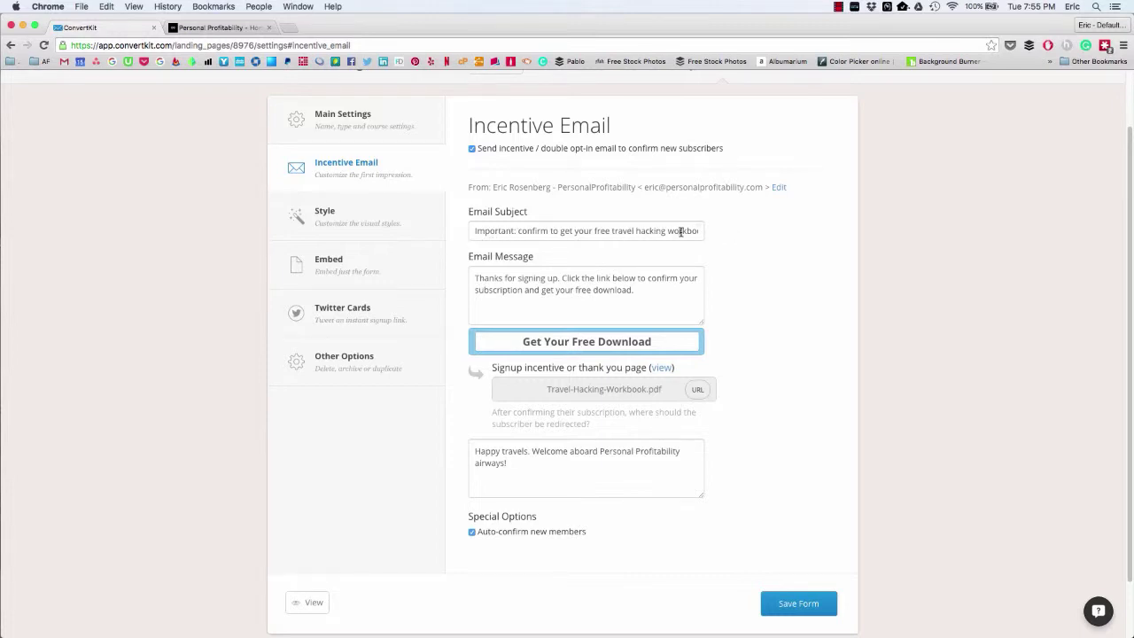
scroll(768, 255, down, 3)
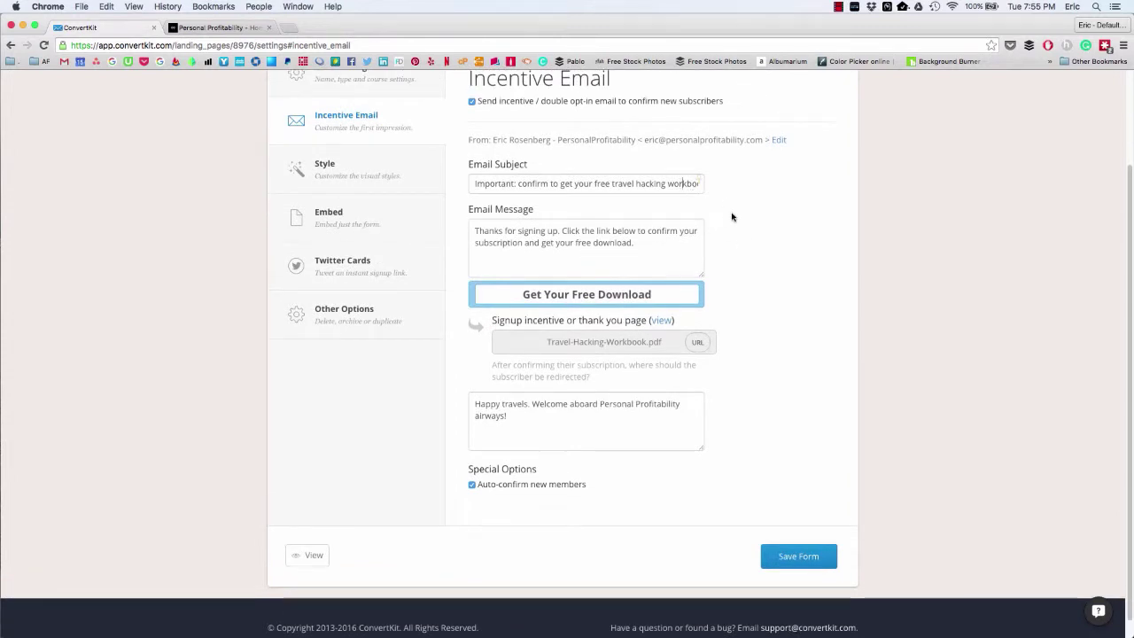
key(End)
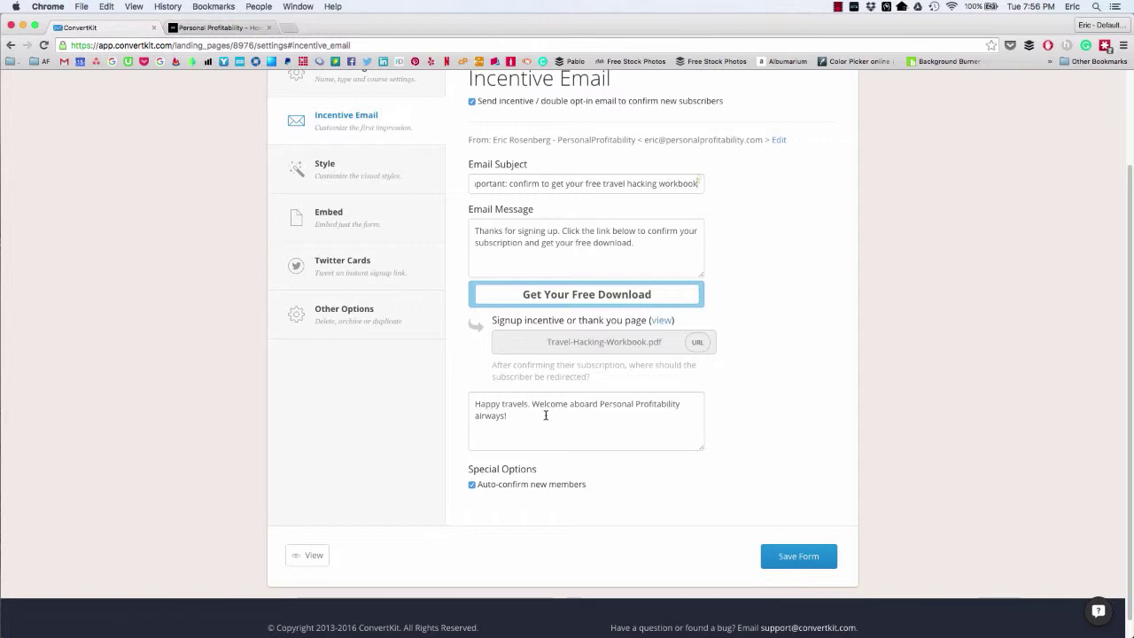
scroll(546, 414, up, 3)
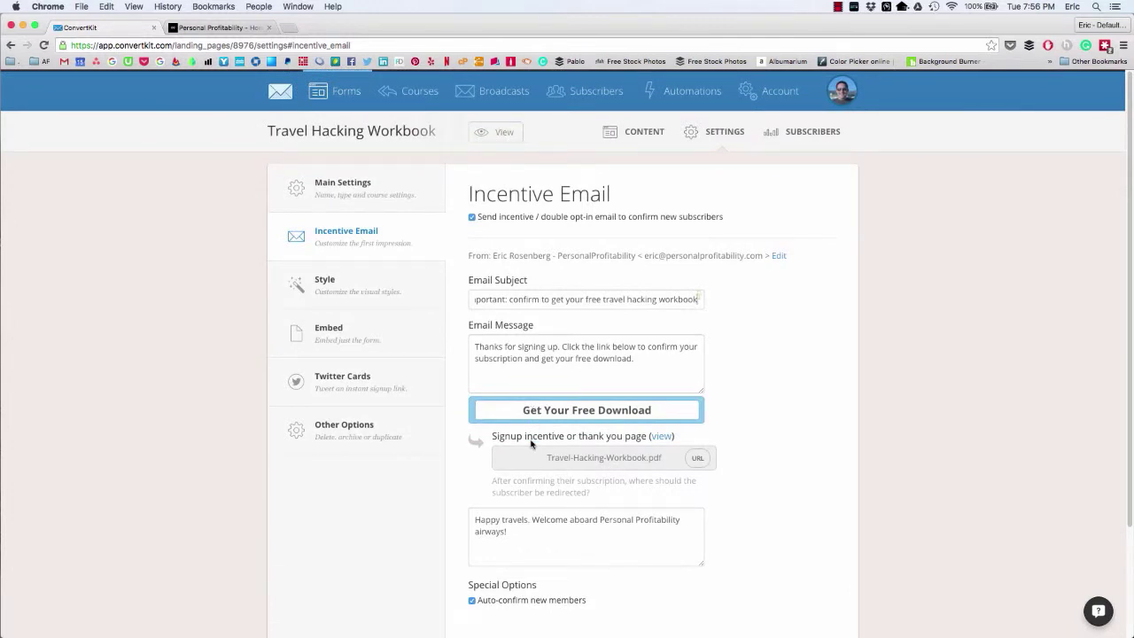
Step: Review the Travel Hacking Workbook form's visitor, subscriber and conversion statistics and its top referrers
click(791, 135)
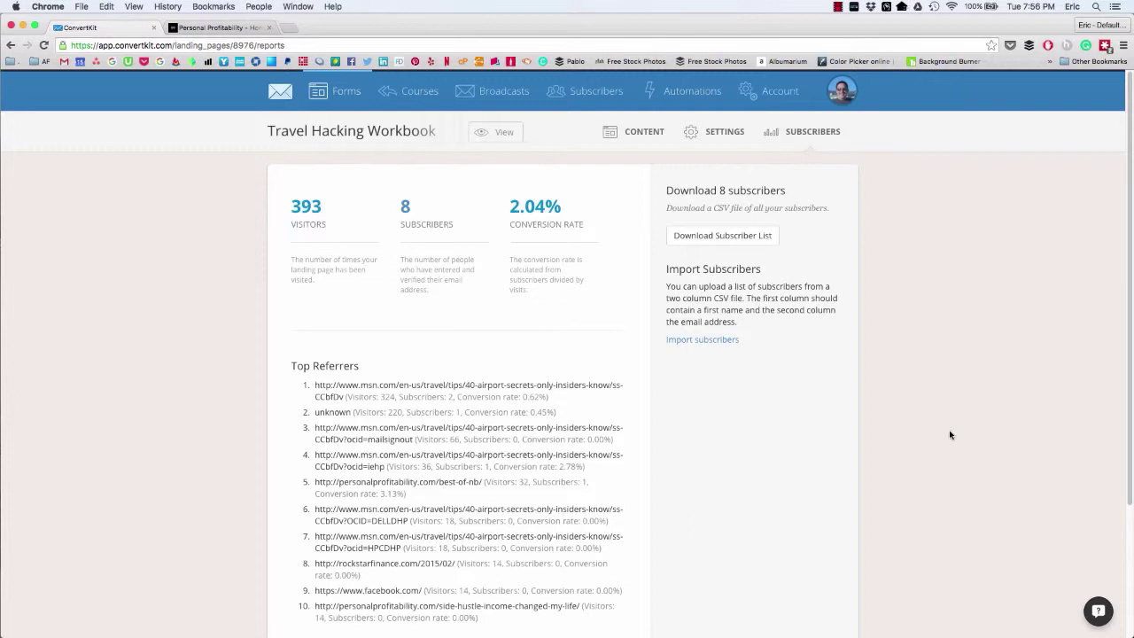
scroll(950, 434, down, 2)
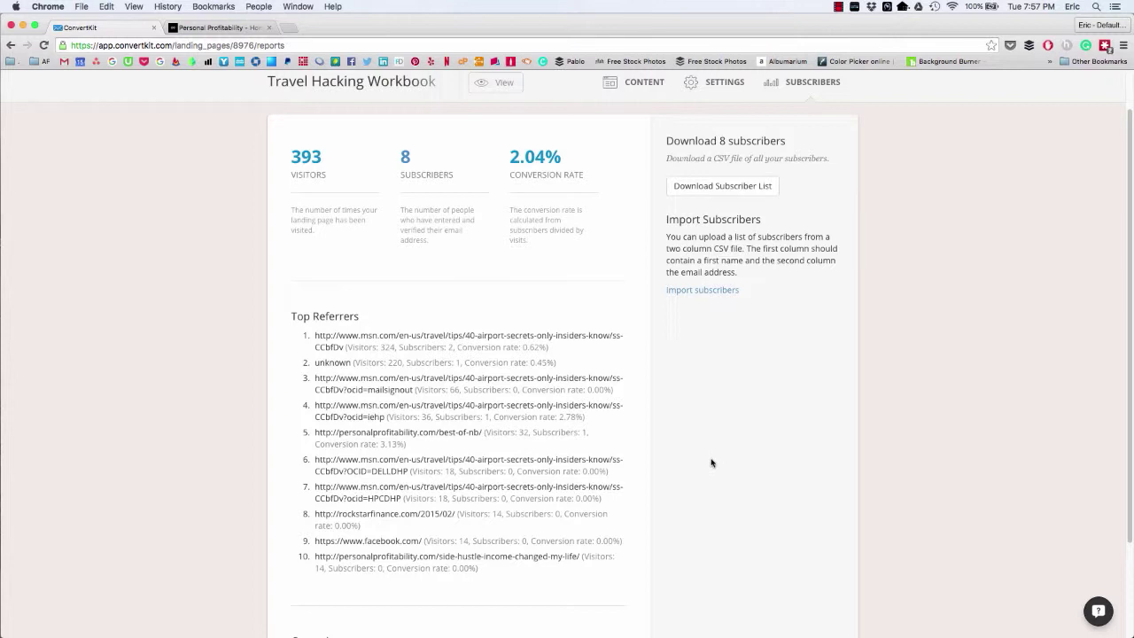
scroll(711, 469, up, 2)
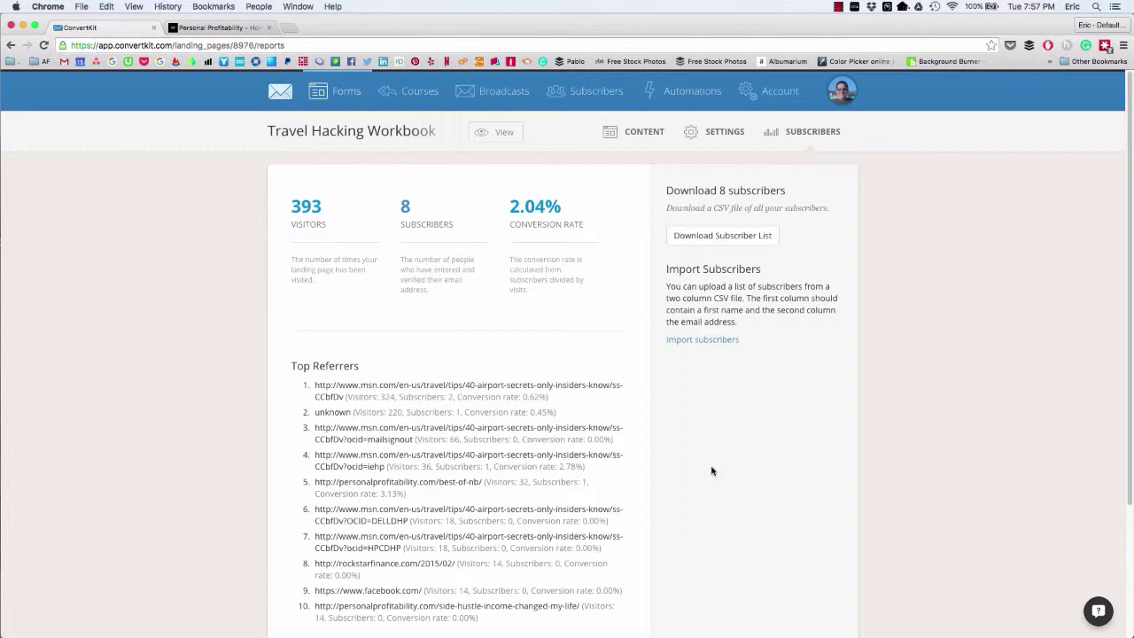
Step: Open the Welcome Series course and examine its first email and the list of emails in the sequence
click(403, 92)
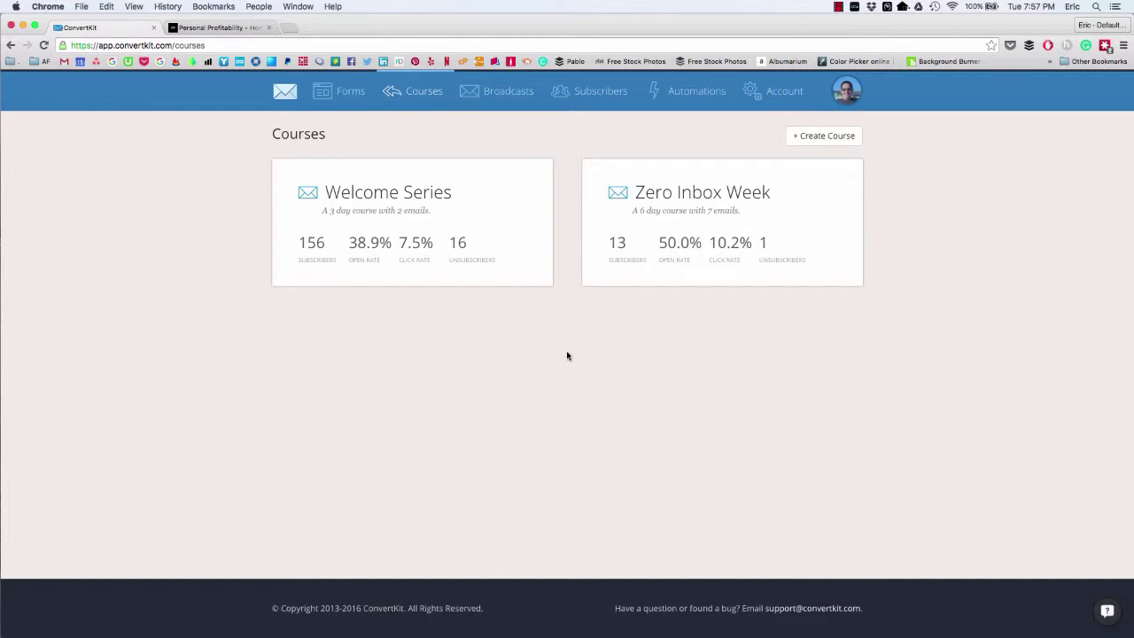
click(367, 209)
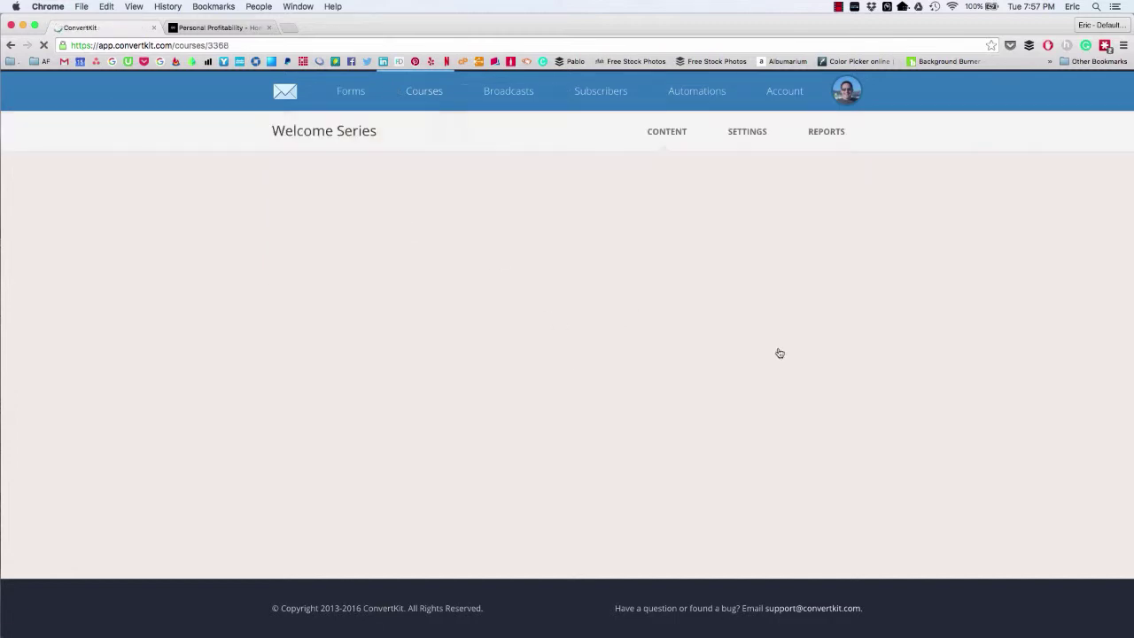
scroll(1053, 329, down, 1)
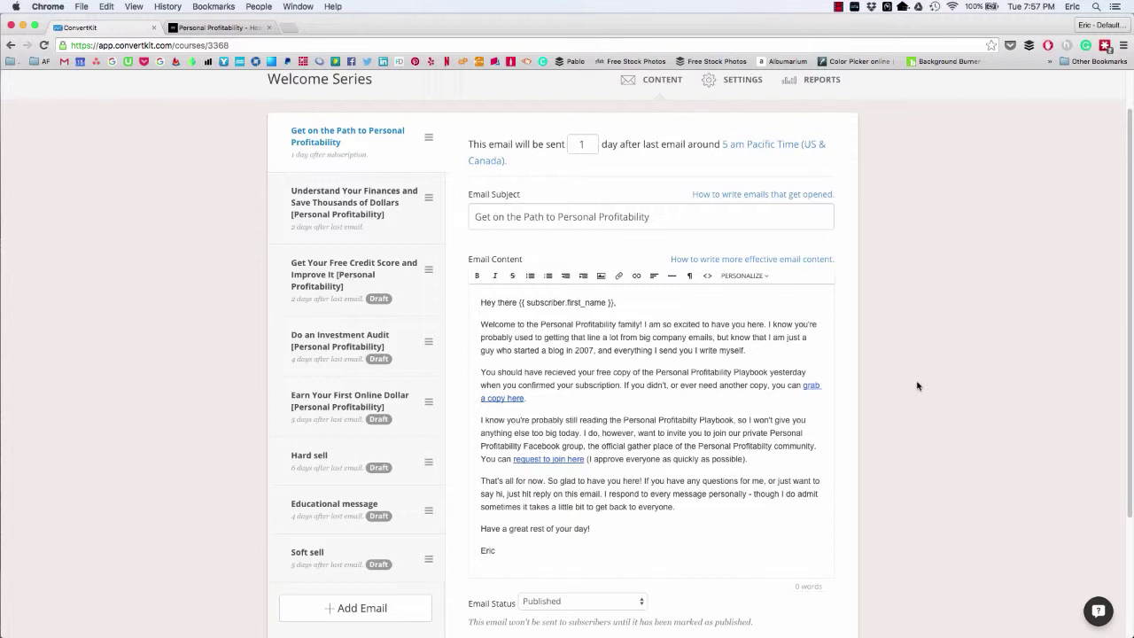
scroll(917, 386, up, 2)
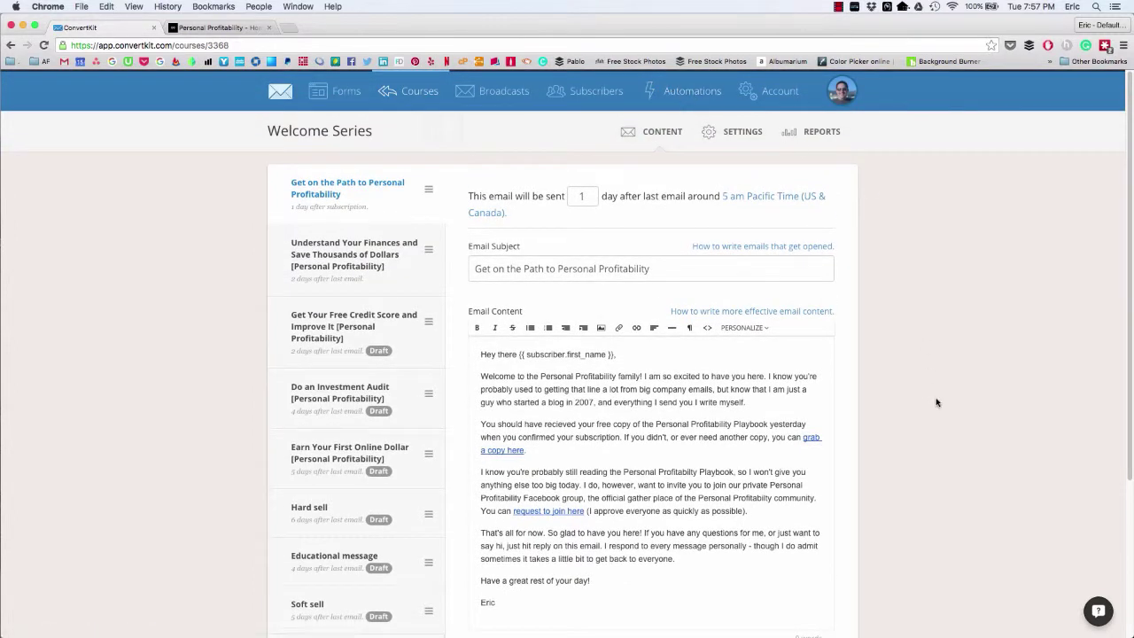
scroll(937, 403, down, 3)
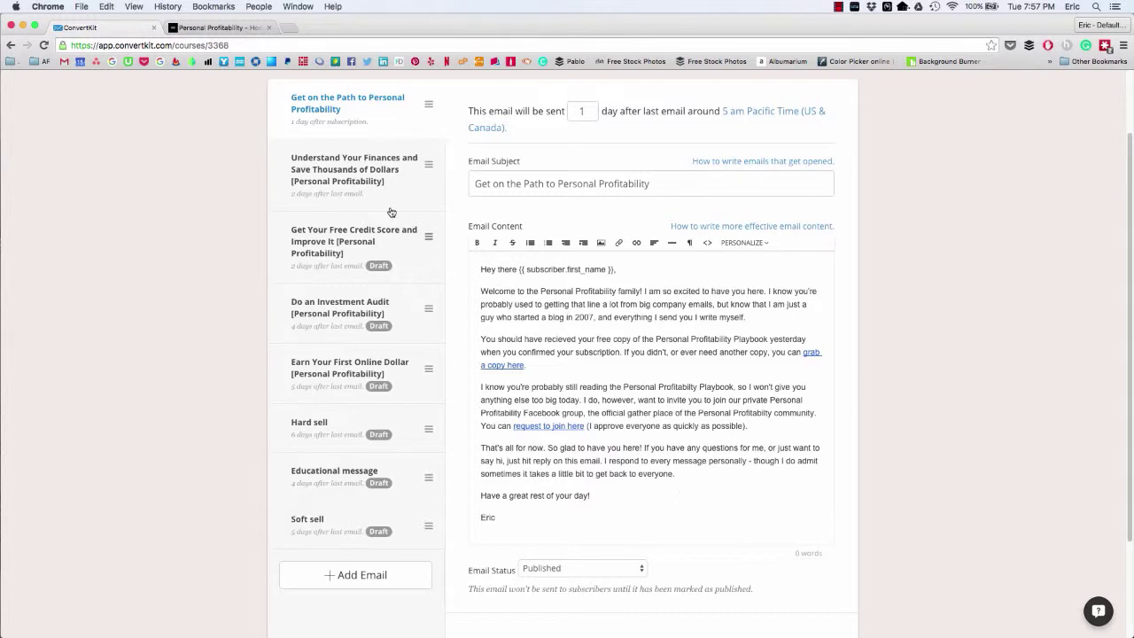
Step: View the Welcome Series emails about understanding your finances and getting your free credit score
click(361, 177)
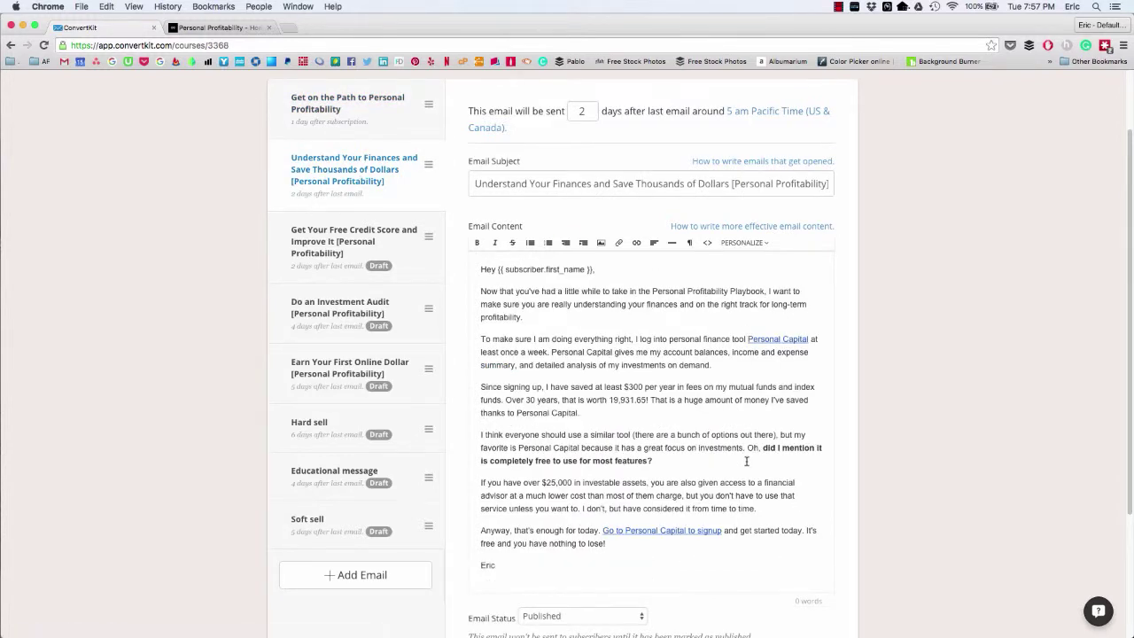
click(329, 247)
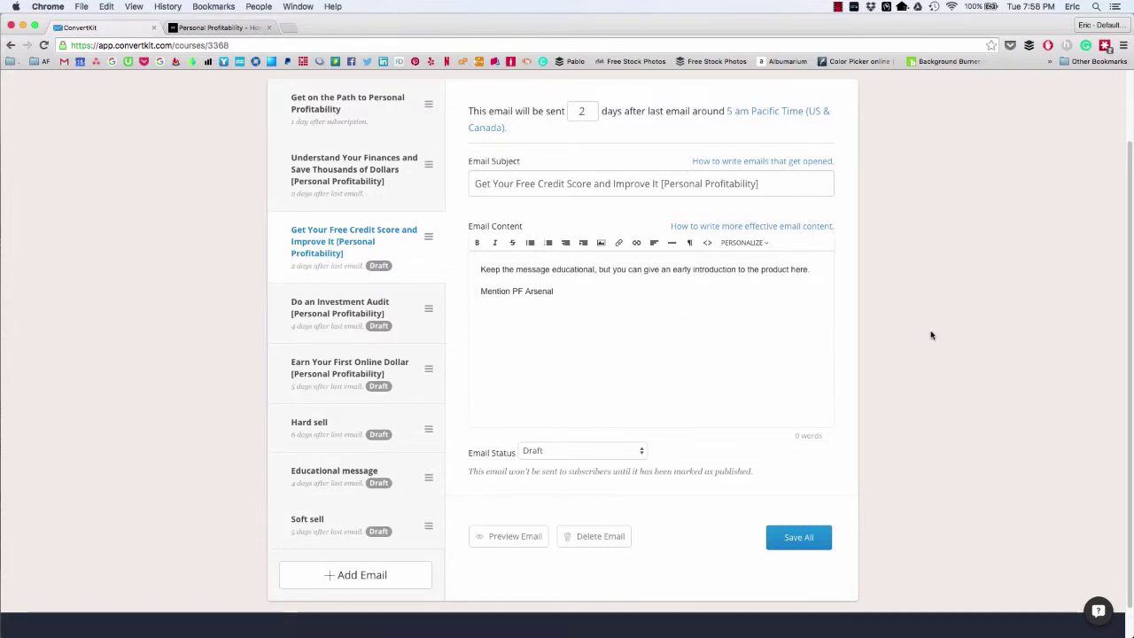
scroll(932, 337, up, 1)
scroll(932, 337, up, 3)
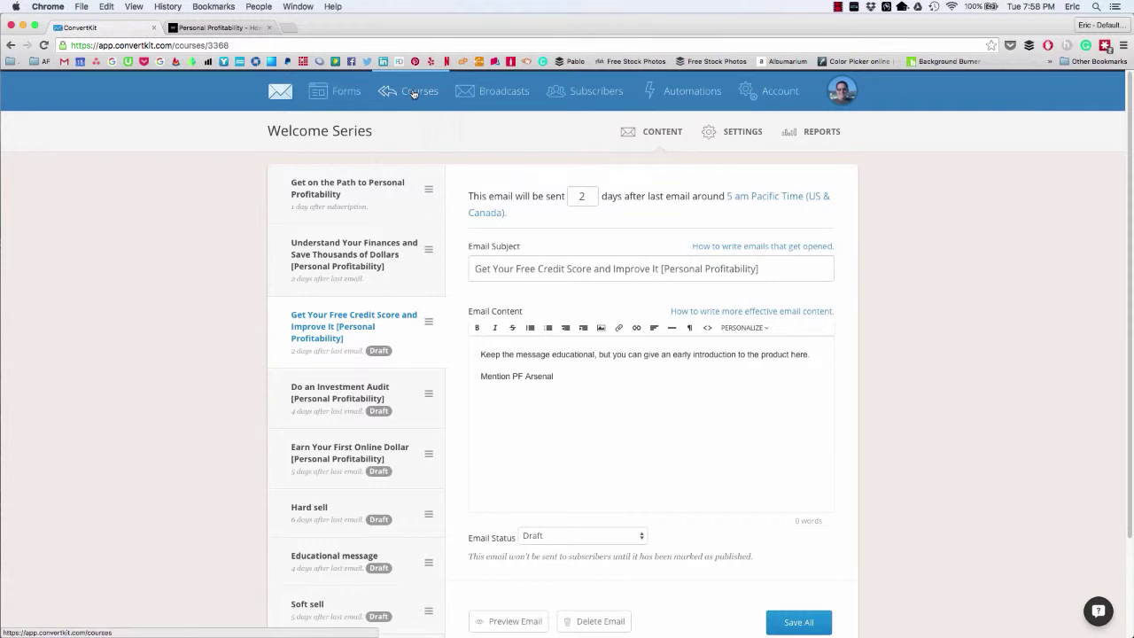
Step: Open the Zero Inbox Week course from the courses list and examine its introductory email and email sequence
click(496, 91)
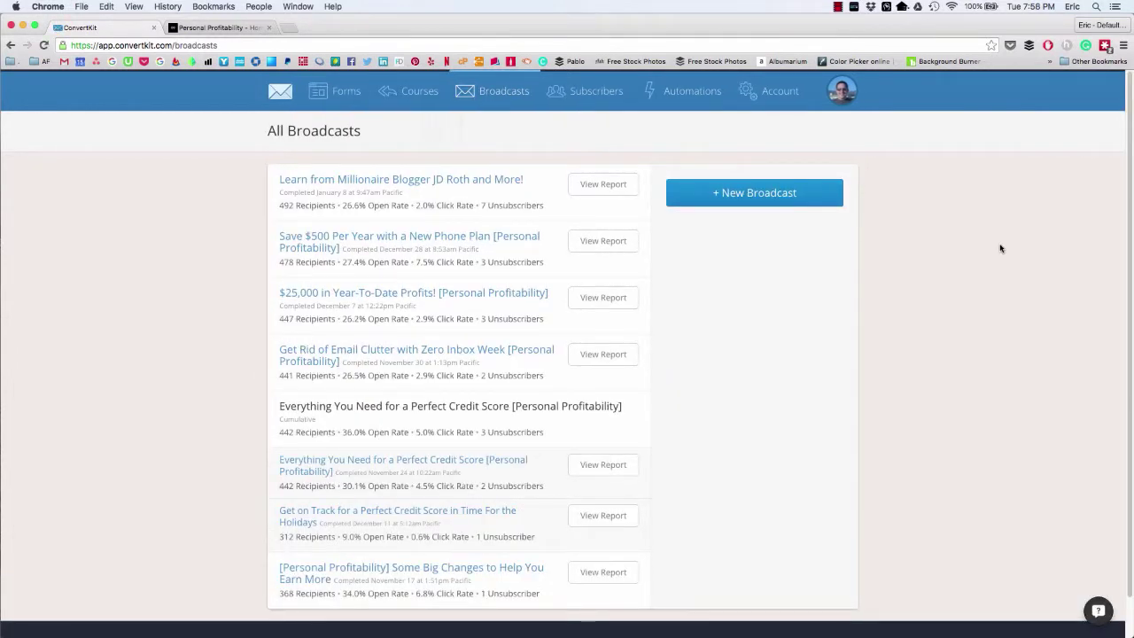
click(392, 91)
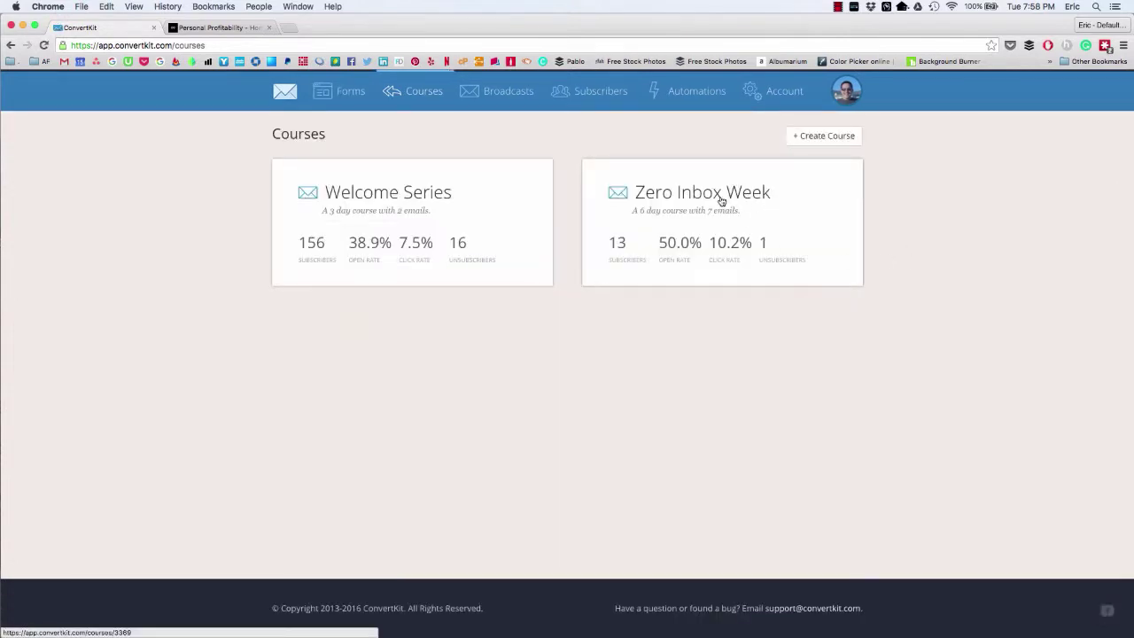
click(722, 202)
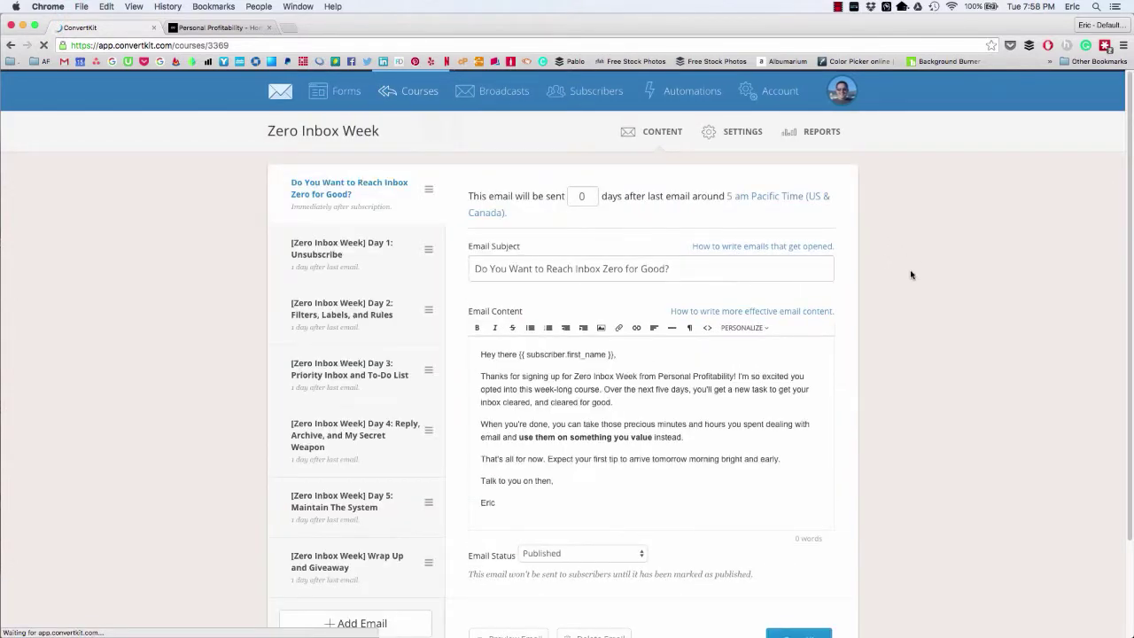
scroll(904, 338, down, 2)
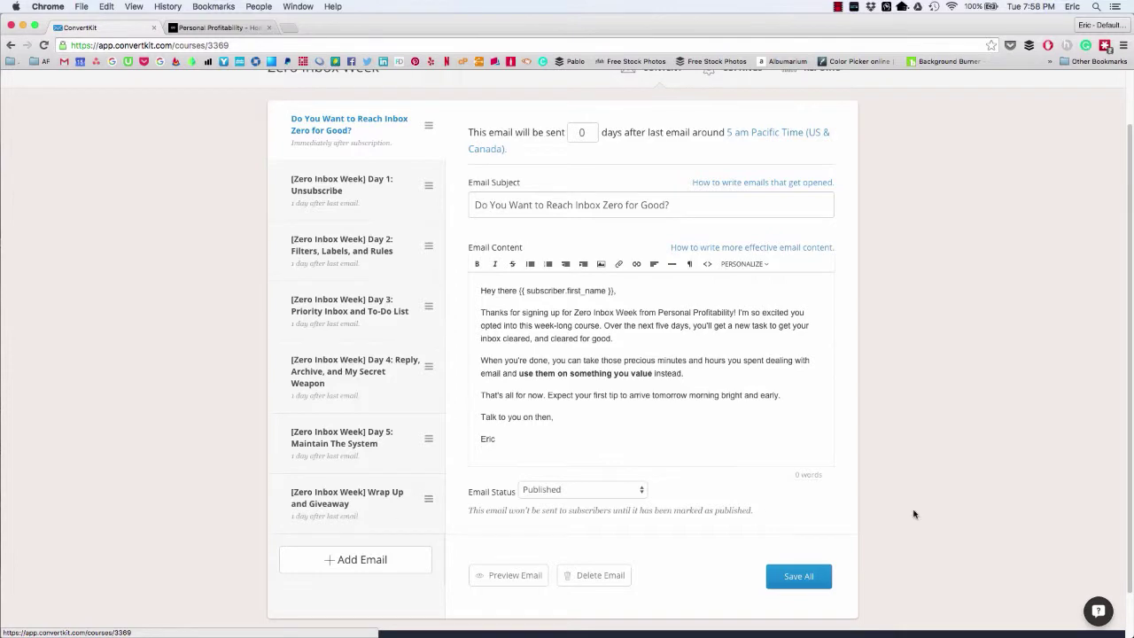
Step: View the Day 1: Unsubscribe and Day 2: Filters, Labels, and Rules emails of Zero Inbox Week
click(372, 217)
scroll(562, 410, down, 2)
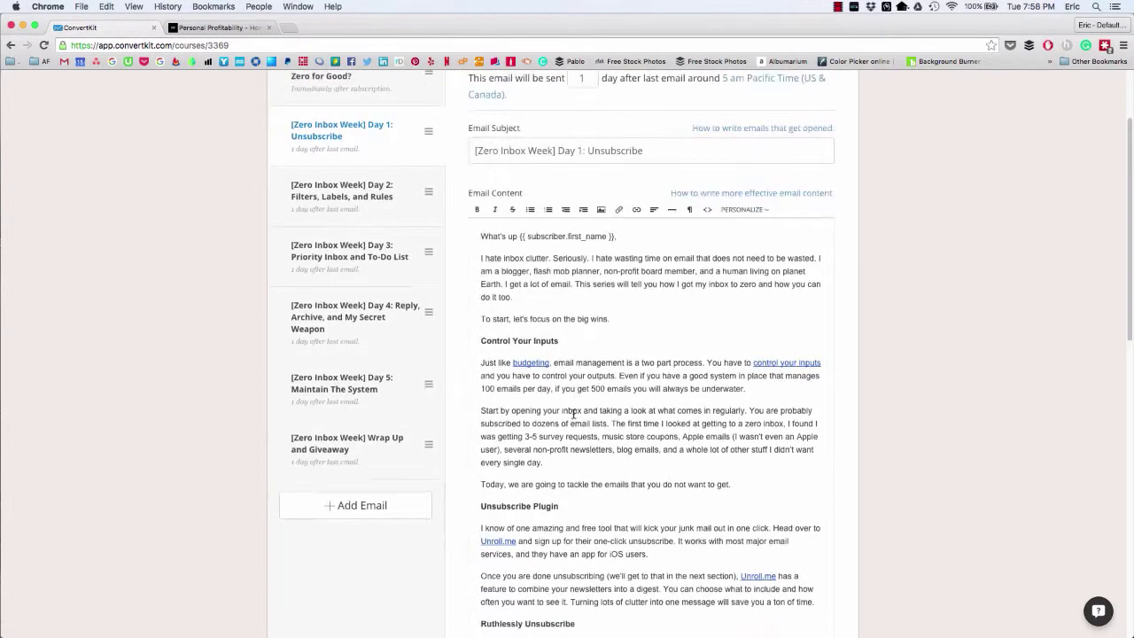
click(344, 195)
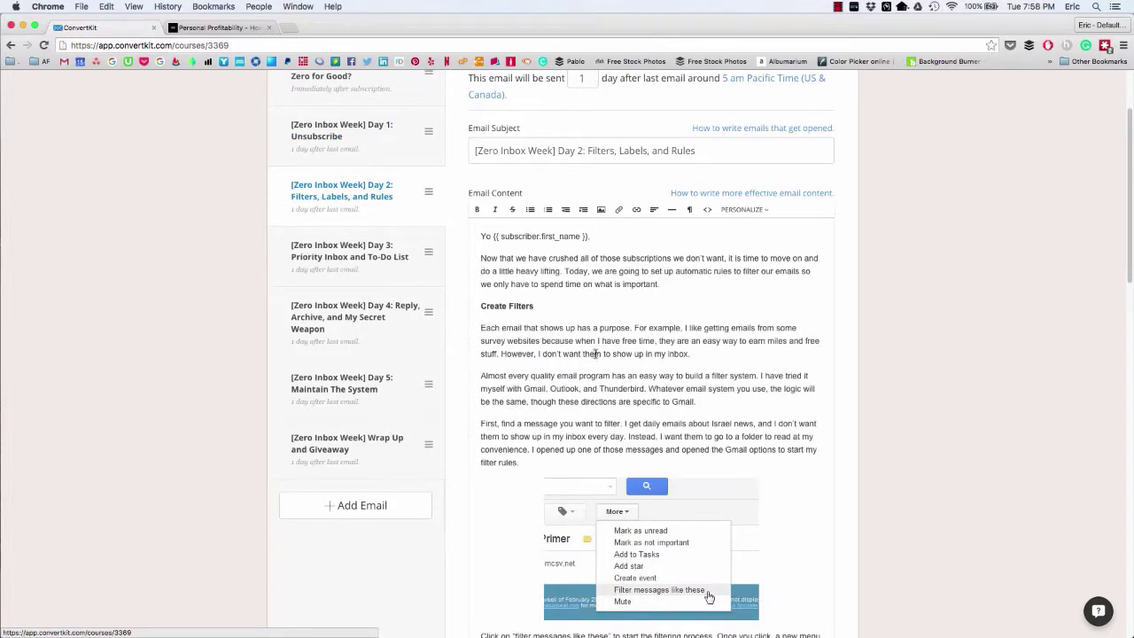
scroll(596, 354, down, 5)
scroll(796, 439, down, 7)
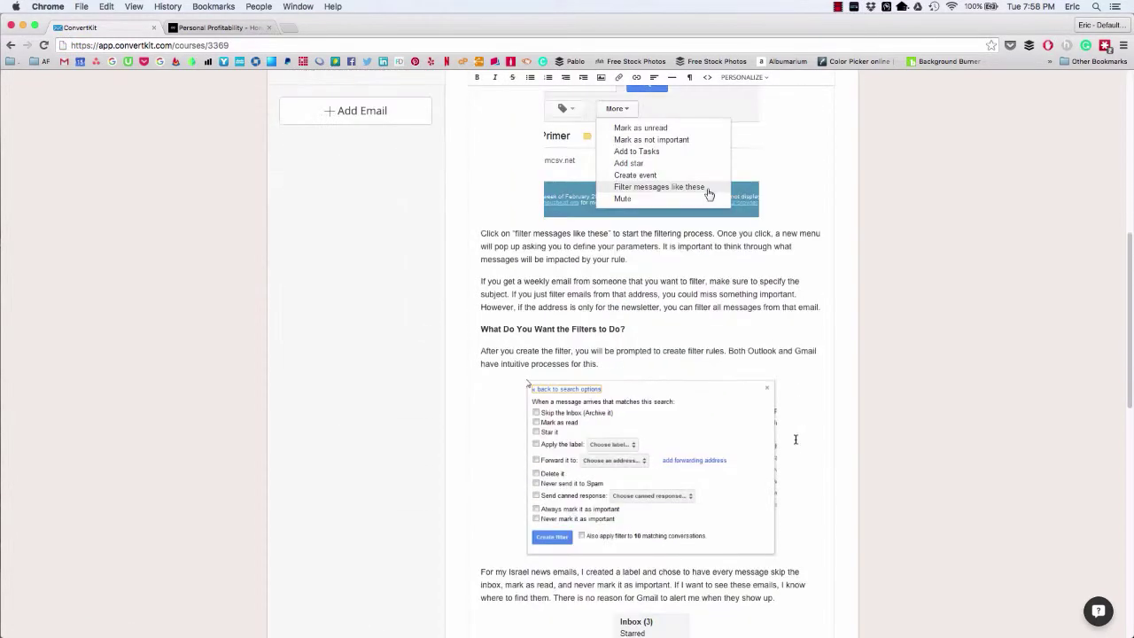
scroll(795, 439, up, 14)
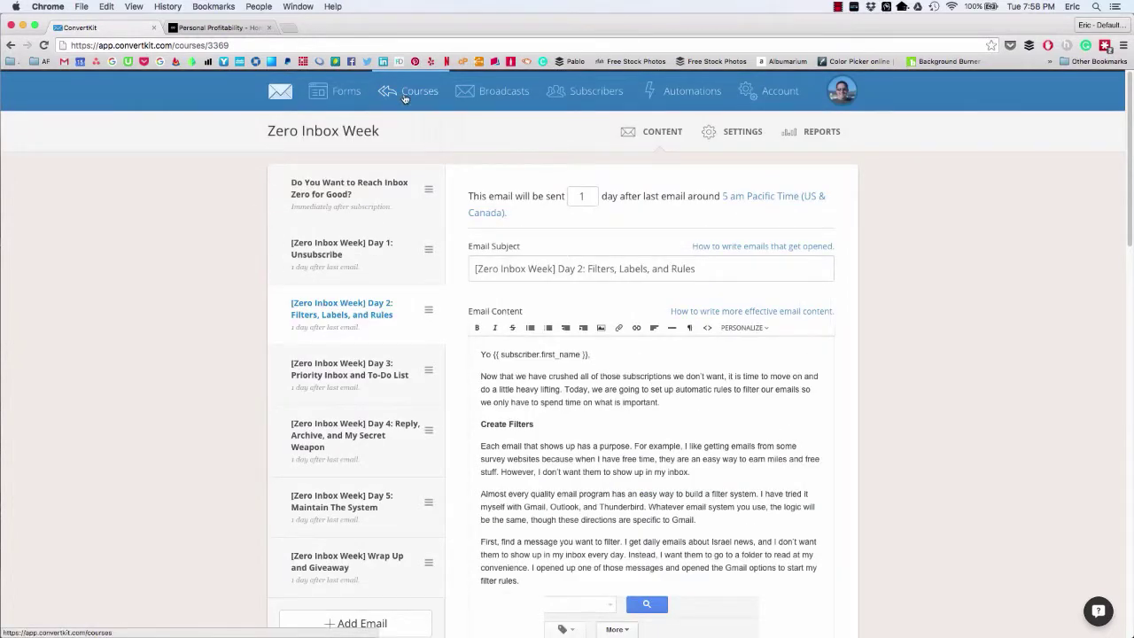
Step: Leave the course for the courses overview and review the statistics of all sent broadcasts
click(404, 97)
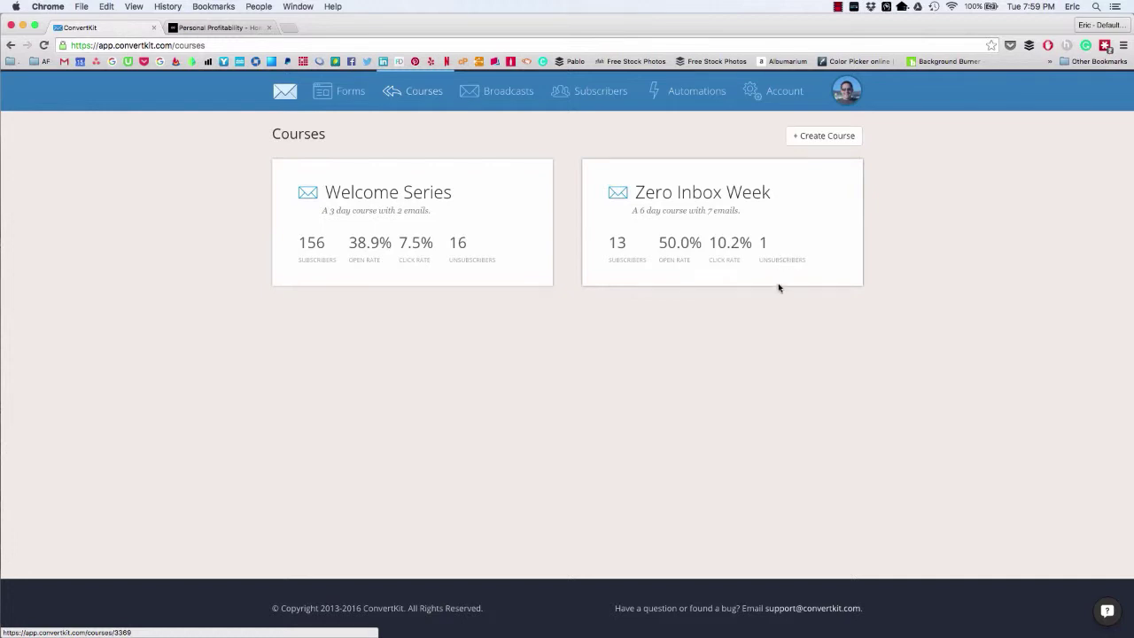
click(509, 104)
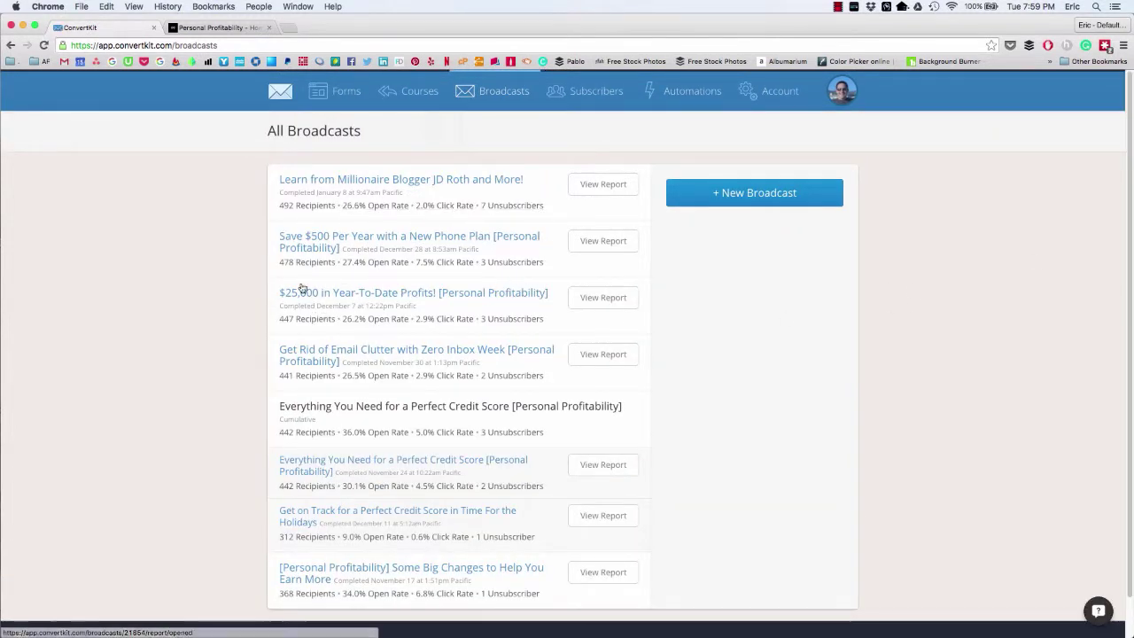
scroll(952, 399, down, 2)
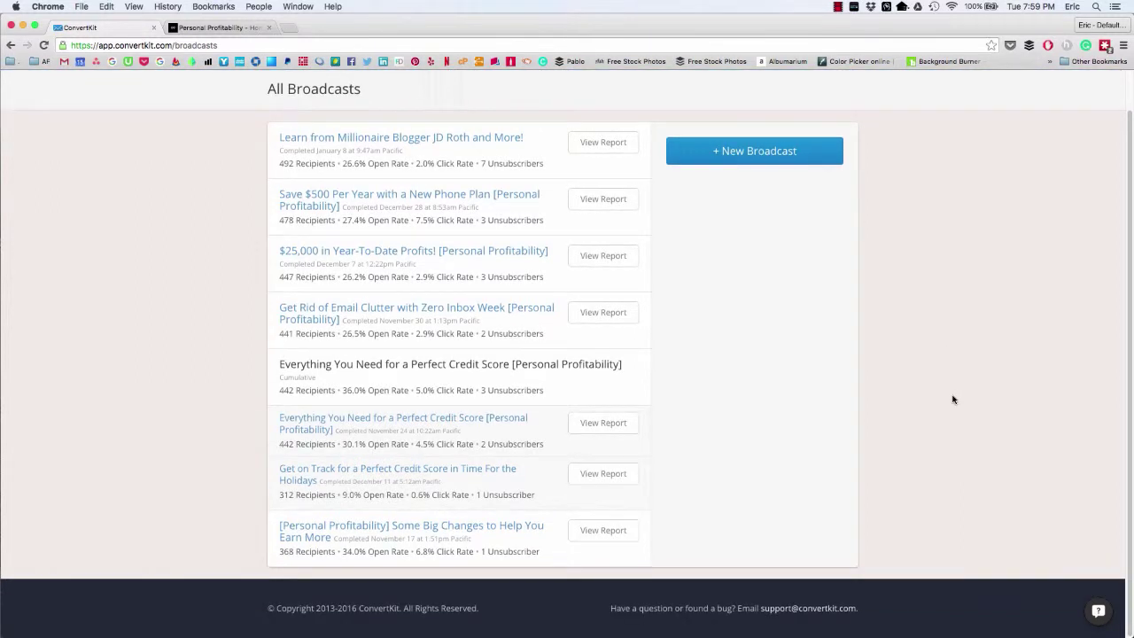
scroll(951, 398, up, 2)
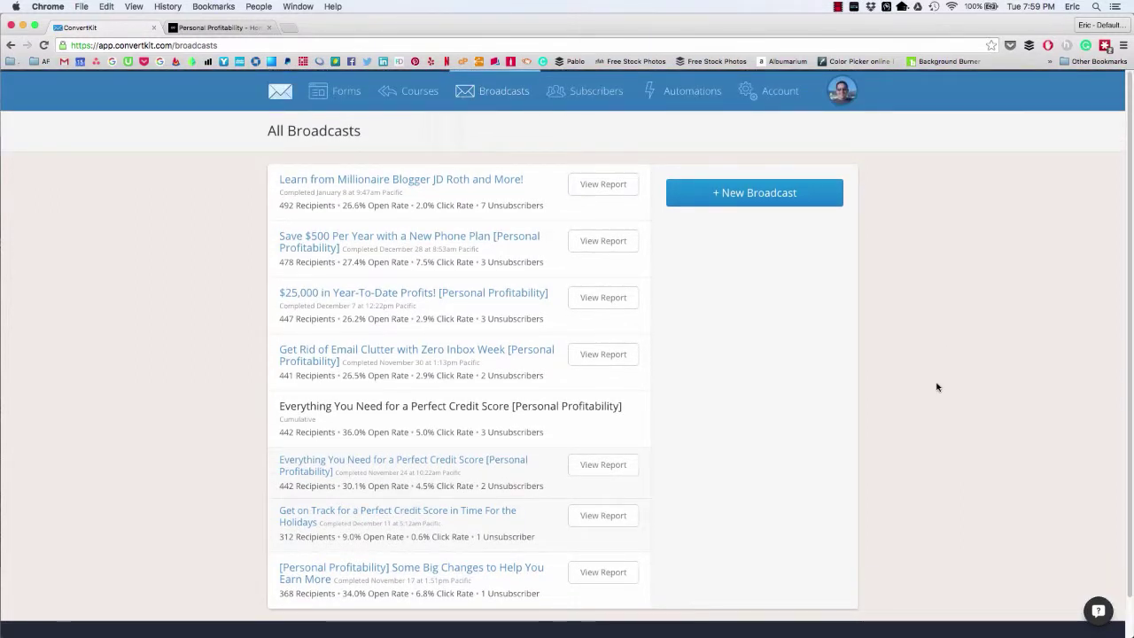
Step: Examine the open-rate report of the newest broadcast and return to the list of all broadcasts
click(359, 213)
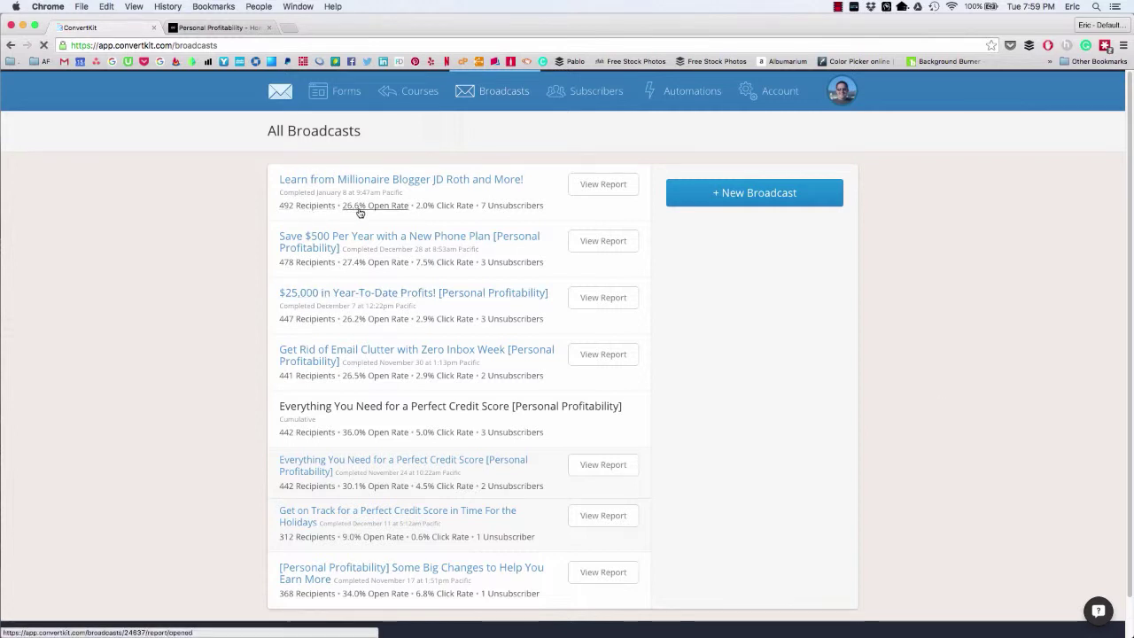
scroll(928, 413, down, 1)
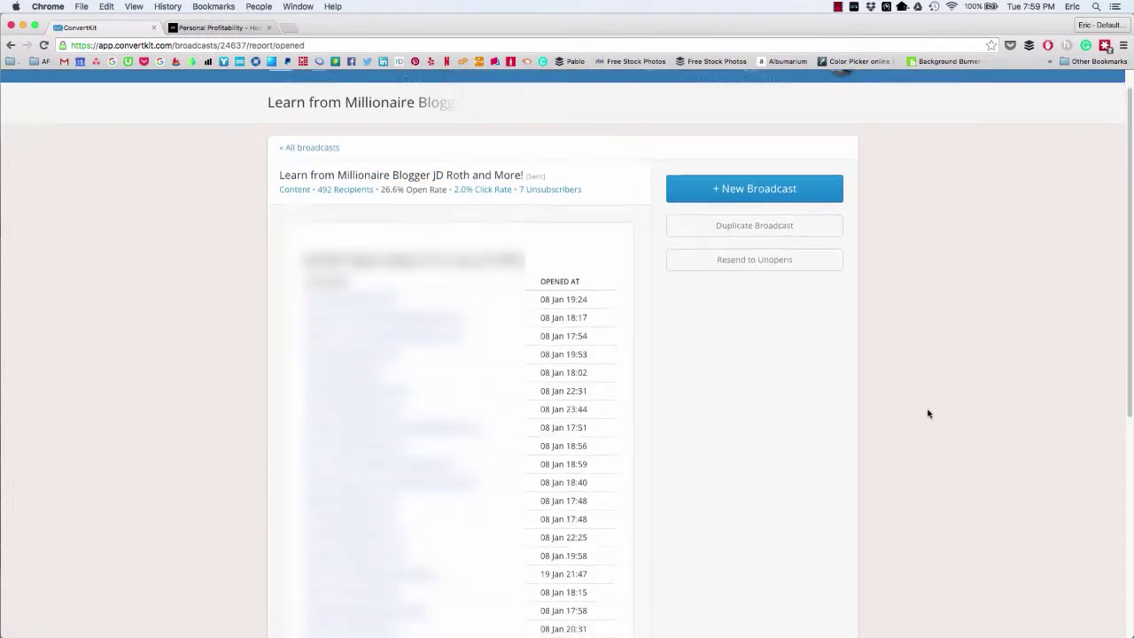
scroll(927, 413, down, 2)
scroll(926, 412, up, 3)
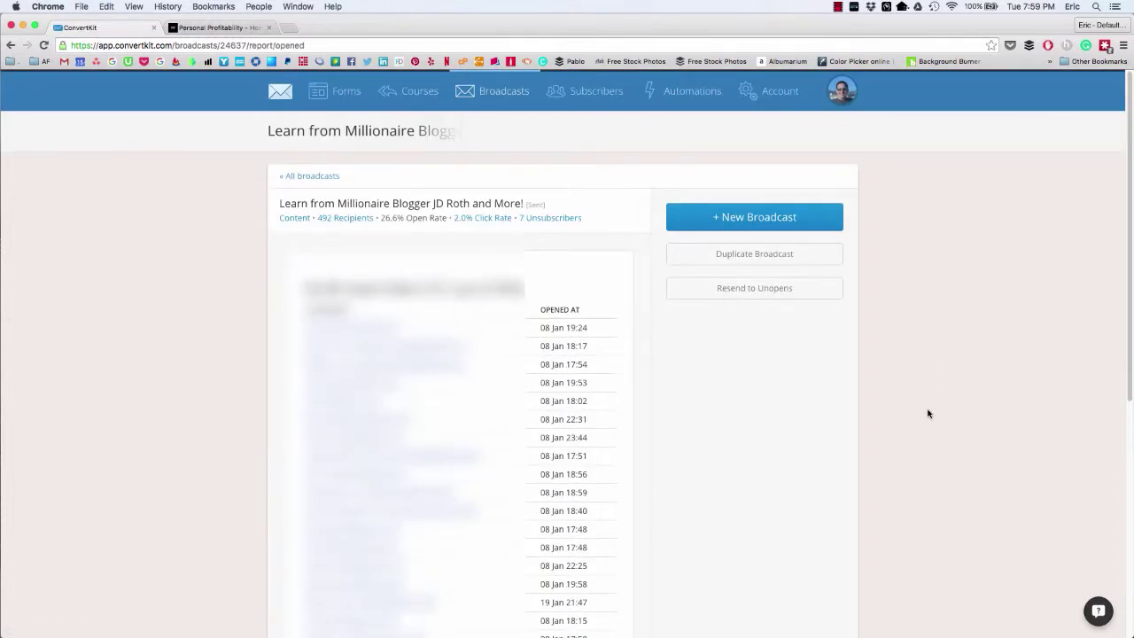
click(497, 92)
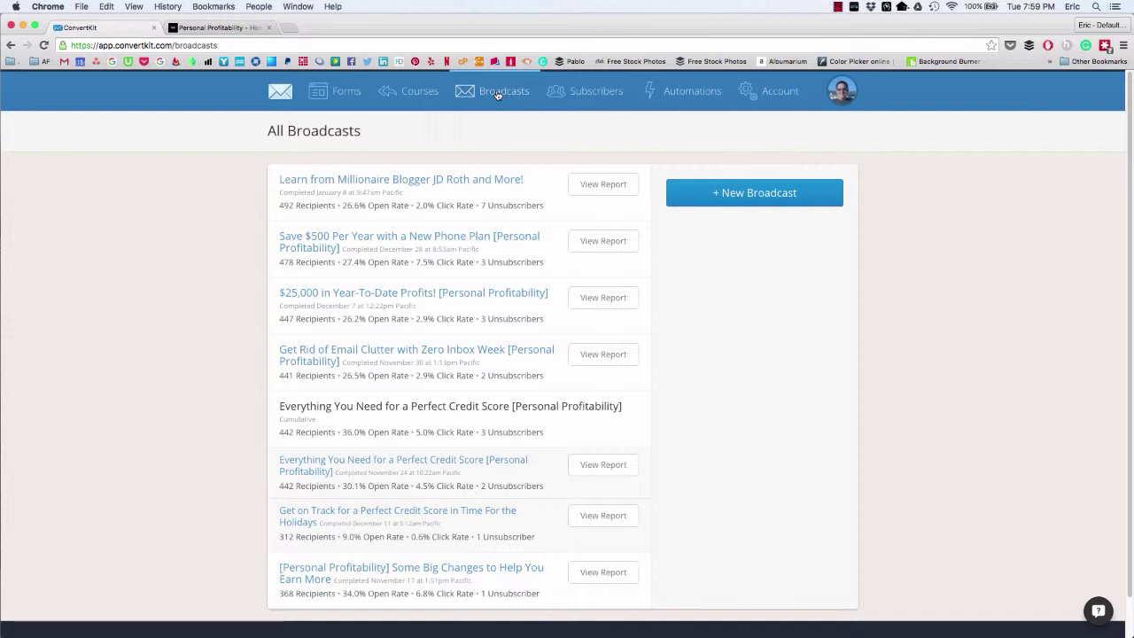
Step: View the confirmed subscribers list, and examine the triggers, actions and statuses of all automation rules
click(596, 100)
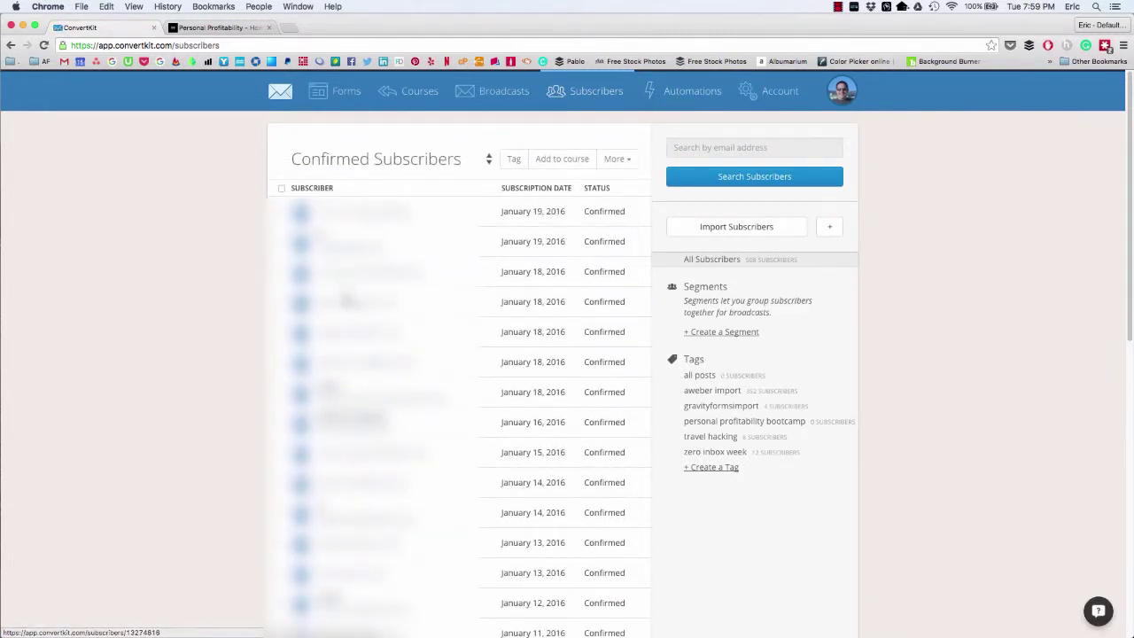
click(685, 100)
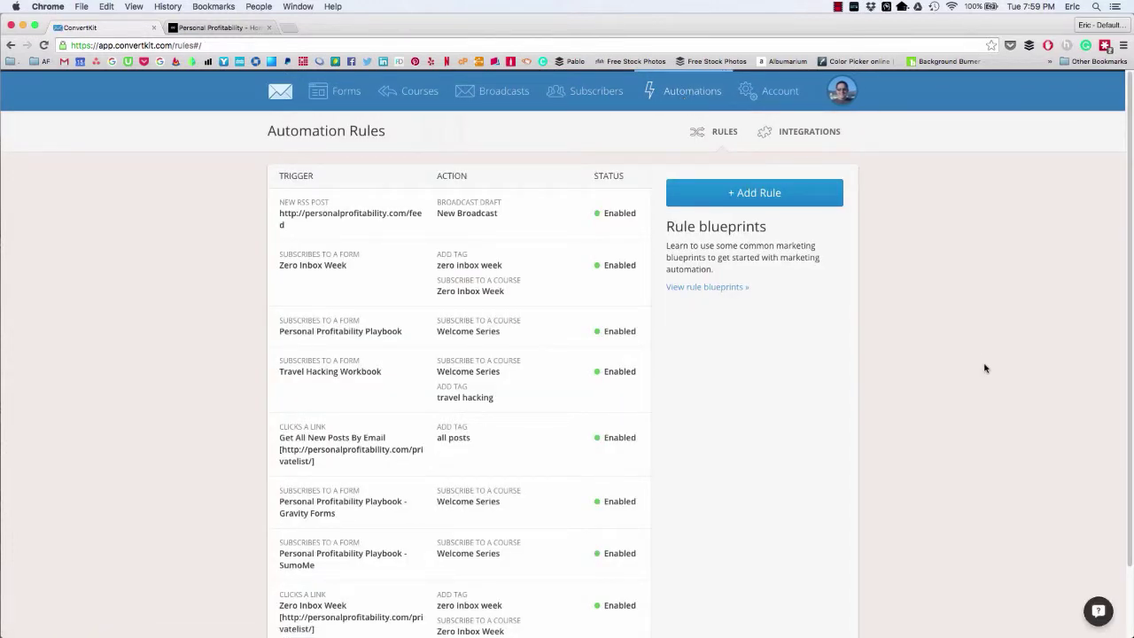
scroll(980, 368, down, 1)
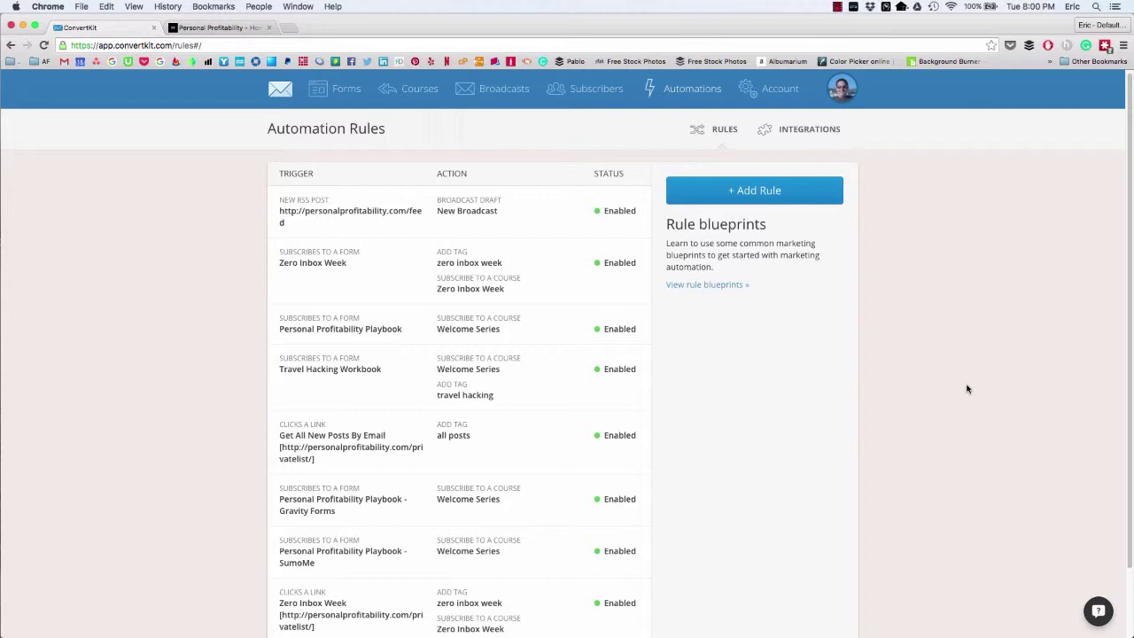
scroll(968, 388, down, 3)
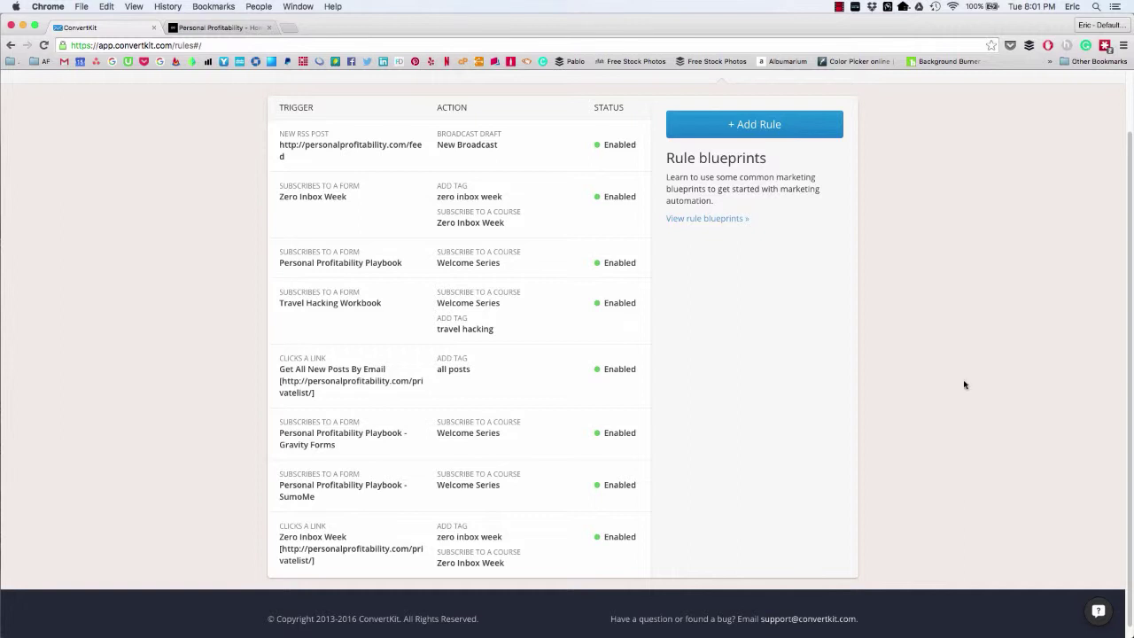
scroll(952, 383, up, 2)
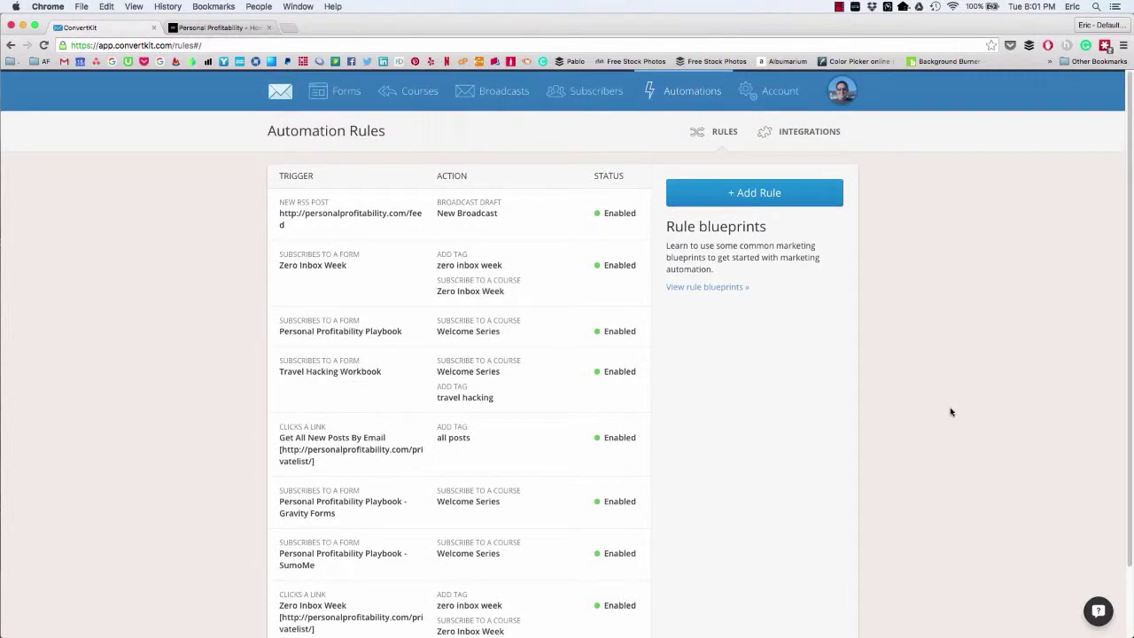
scroll(950, 412, down, 2)
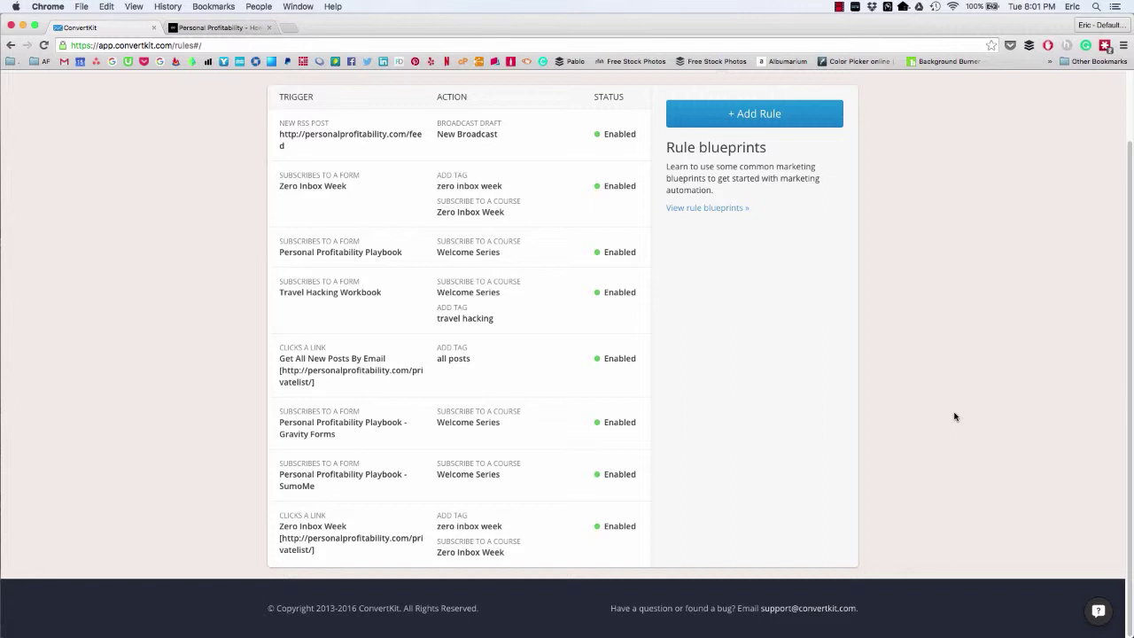
Step: Switch to the open Personal Profitability website and load its address personalprofitability.com/convertkit
click(219, 27)
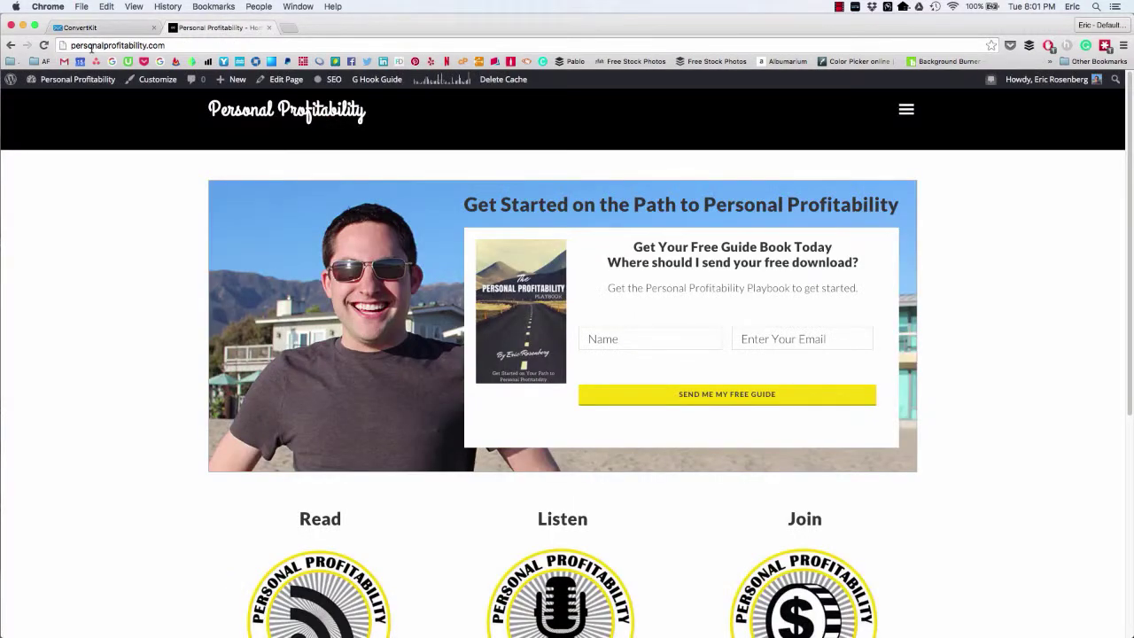
click(176, 46)
click(192, 45)
text(/)
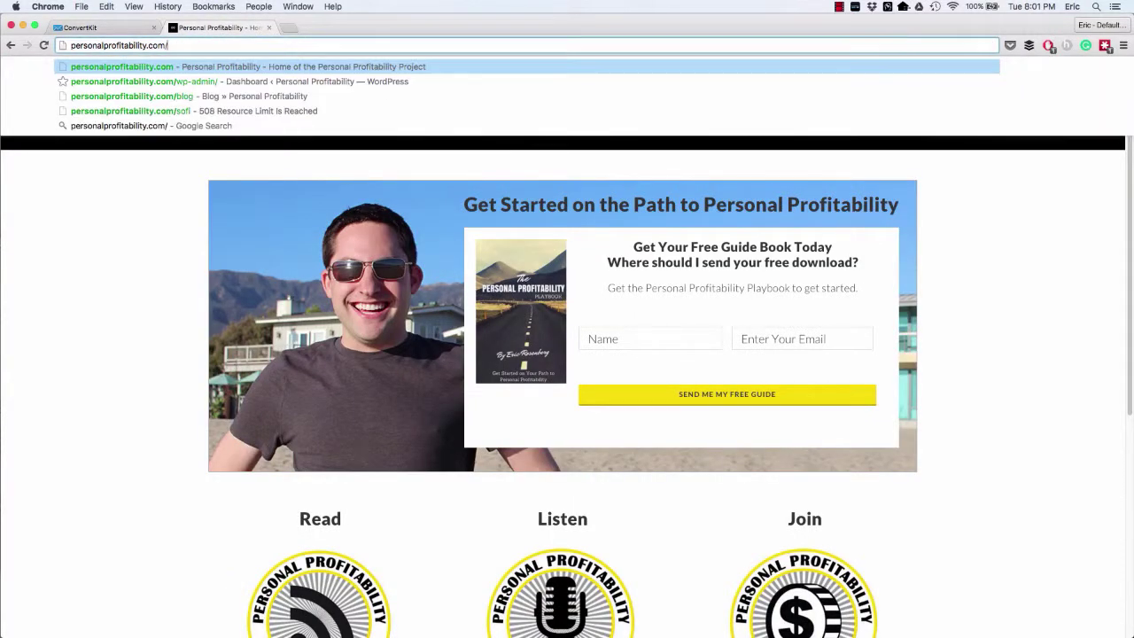
text(convertkit)
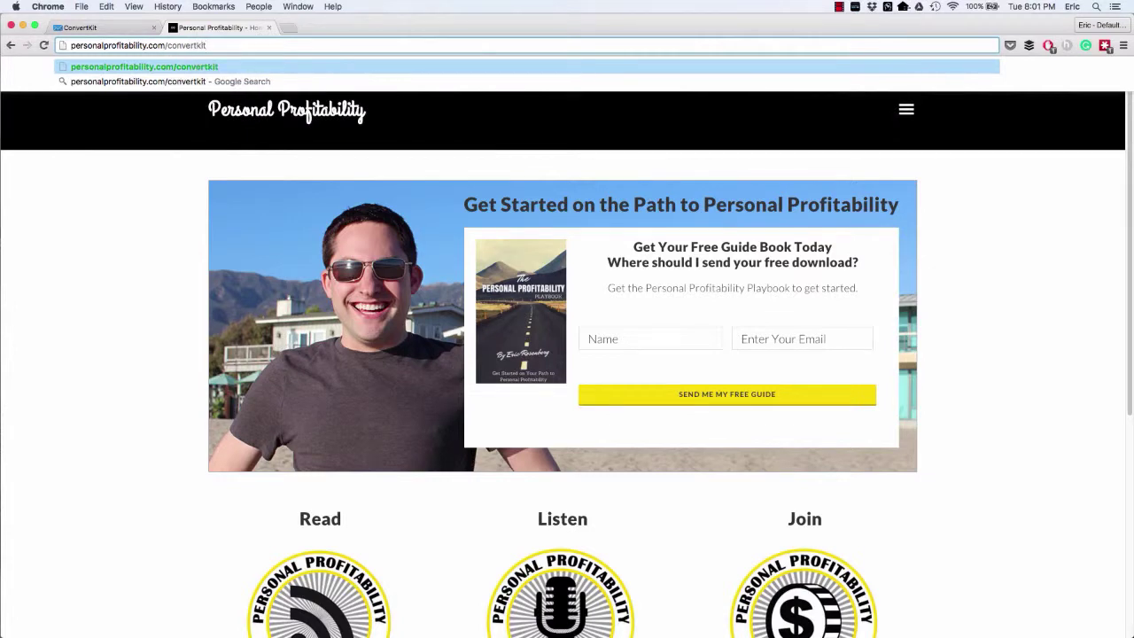
key(Return)
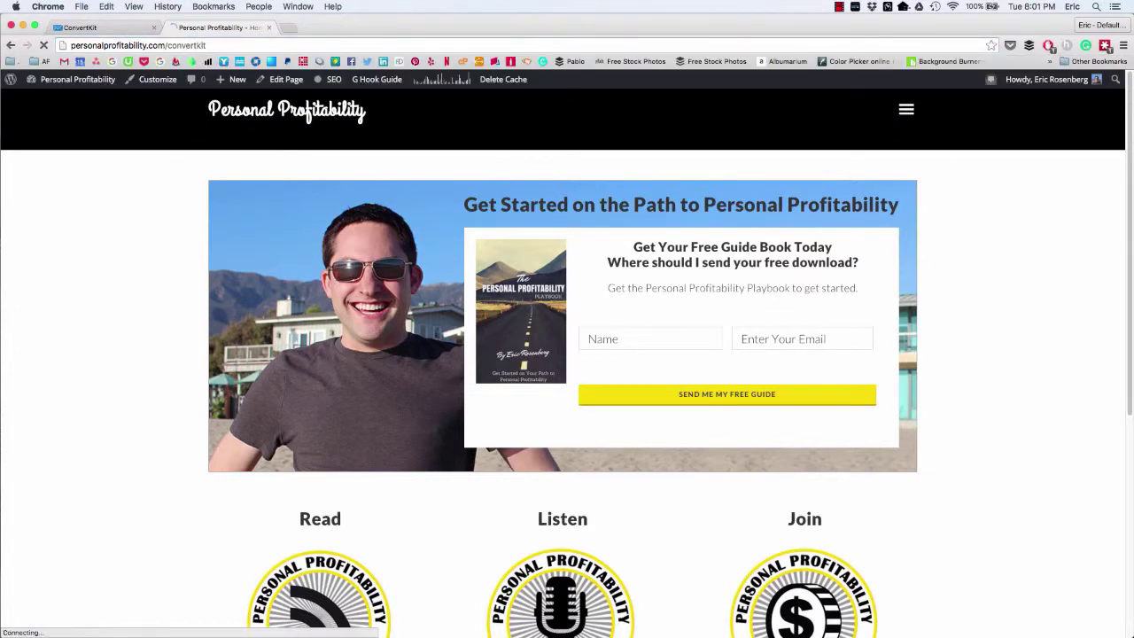